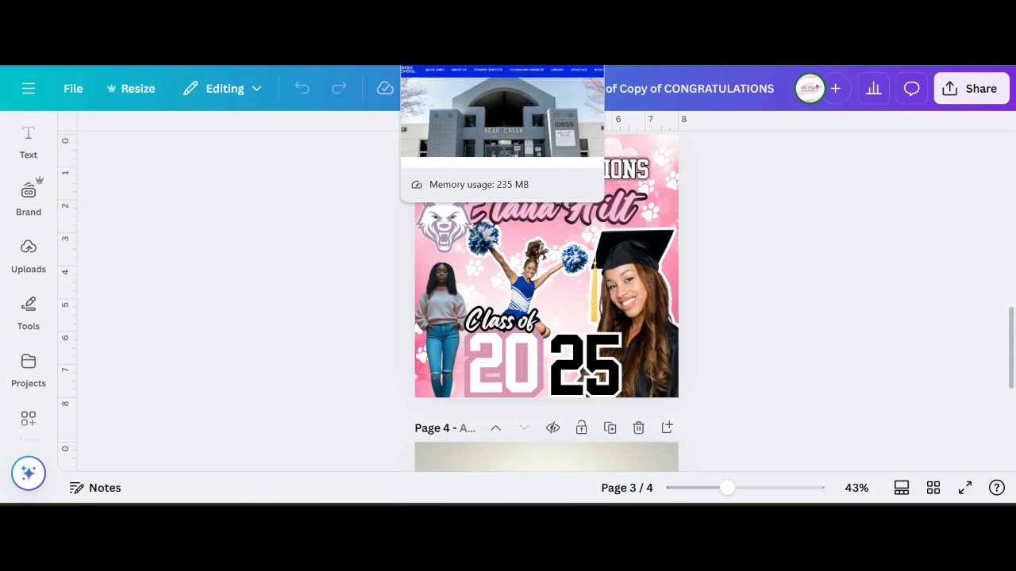
Switch to the school websites in the browser and open the image options for the West Oso High School logo
{"action": "left_click", "coordinate": [453, 8]}
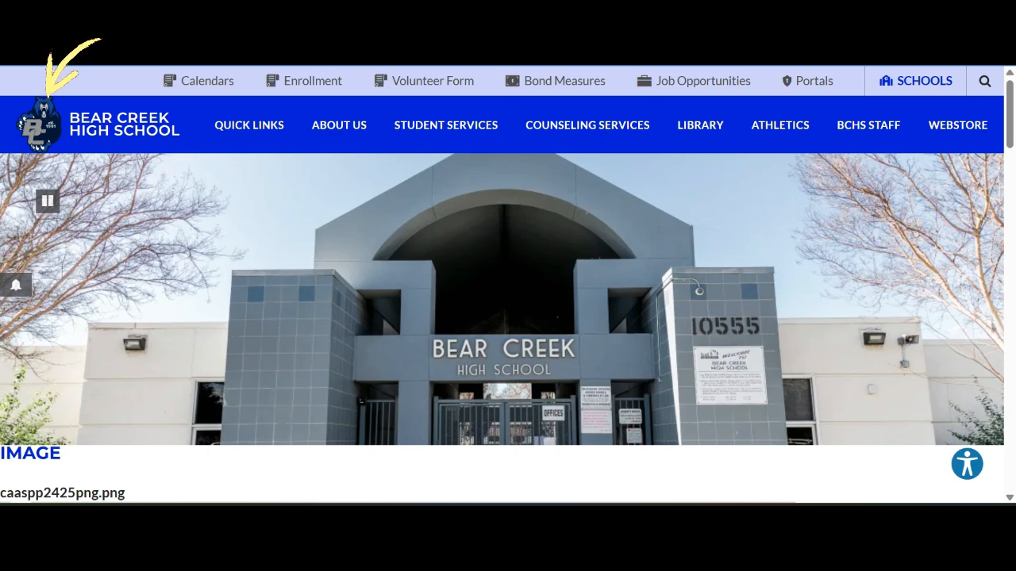
{"action": "right_click", "coordinate": [38, 123]}
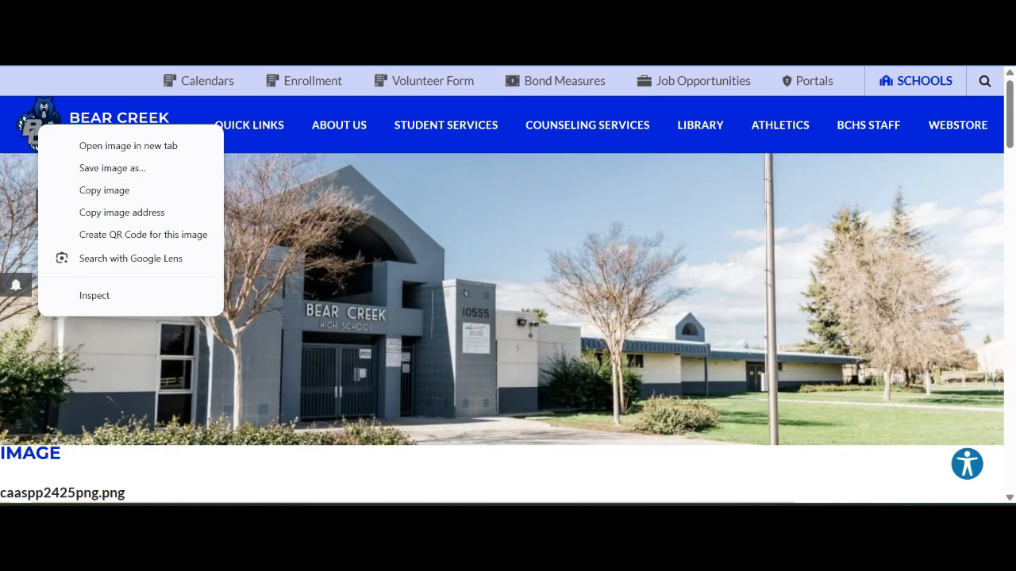
{"action": "key", "text": "Escape"}
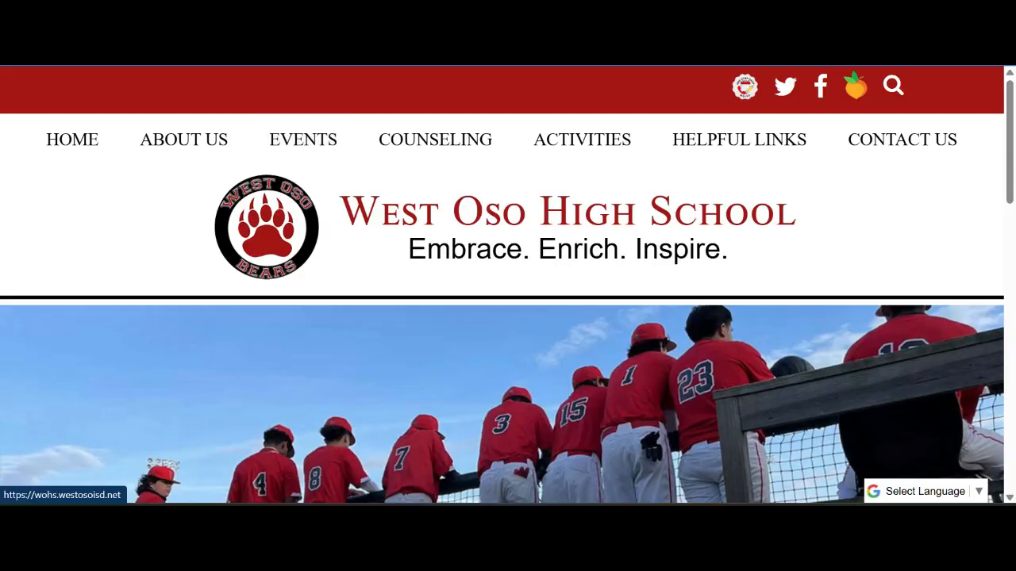
{"action": "right_click", "coordinate": [284, 230]}
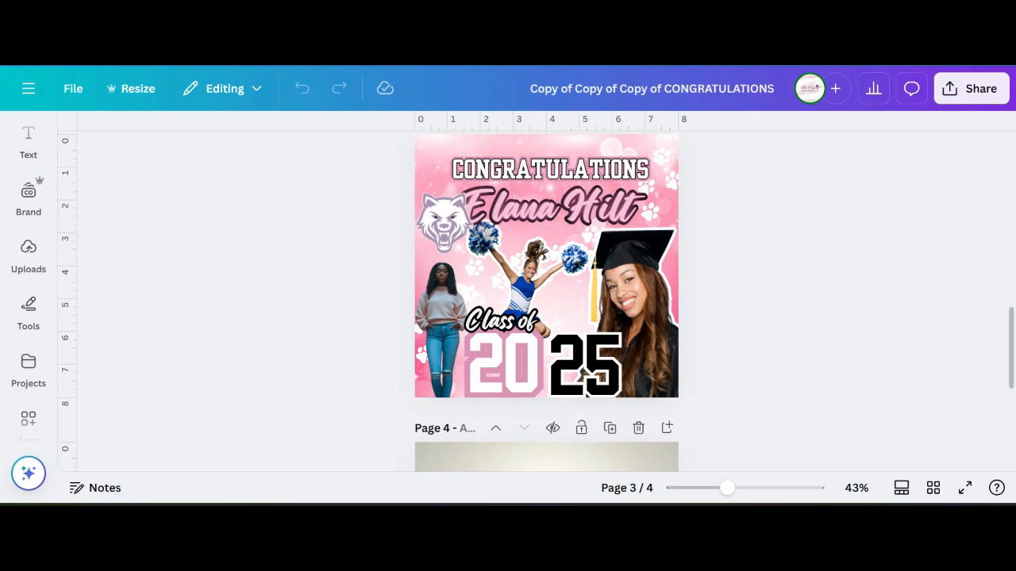
Add the uploaded West Oso Bears logo to the graduation design on page 3 in Canva
{"action": "mouse_move", "coordinate": [29, 256]}
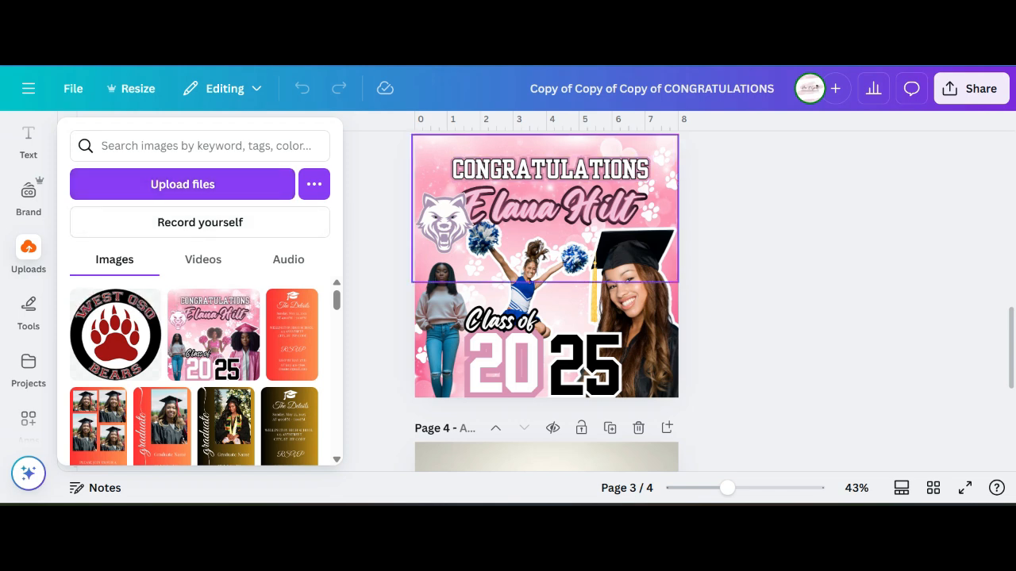
{"action": "left_click", "coordinate": [548, 229]}
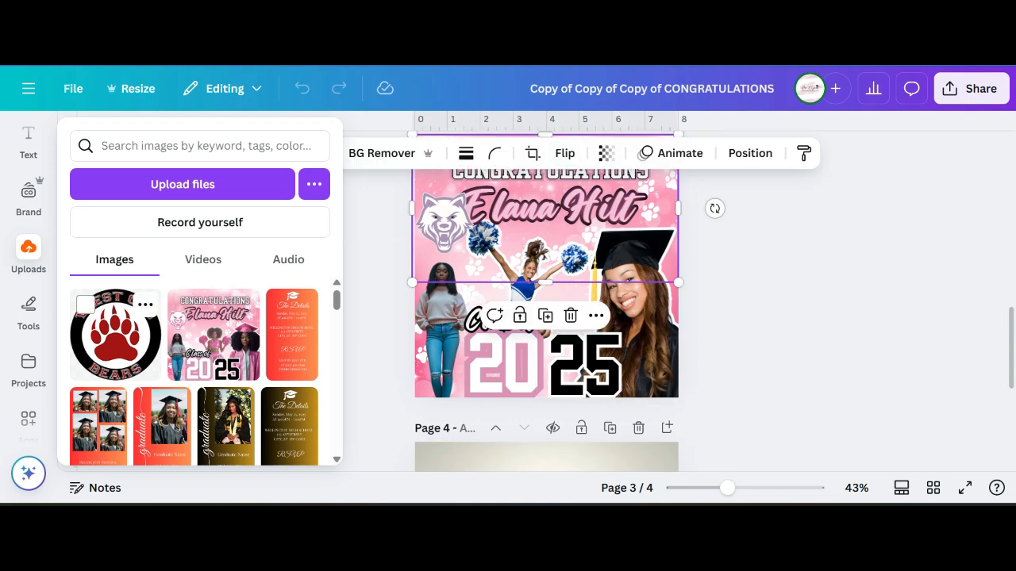
{"action": "left_click", "coordinate": [115, 333]}
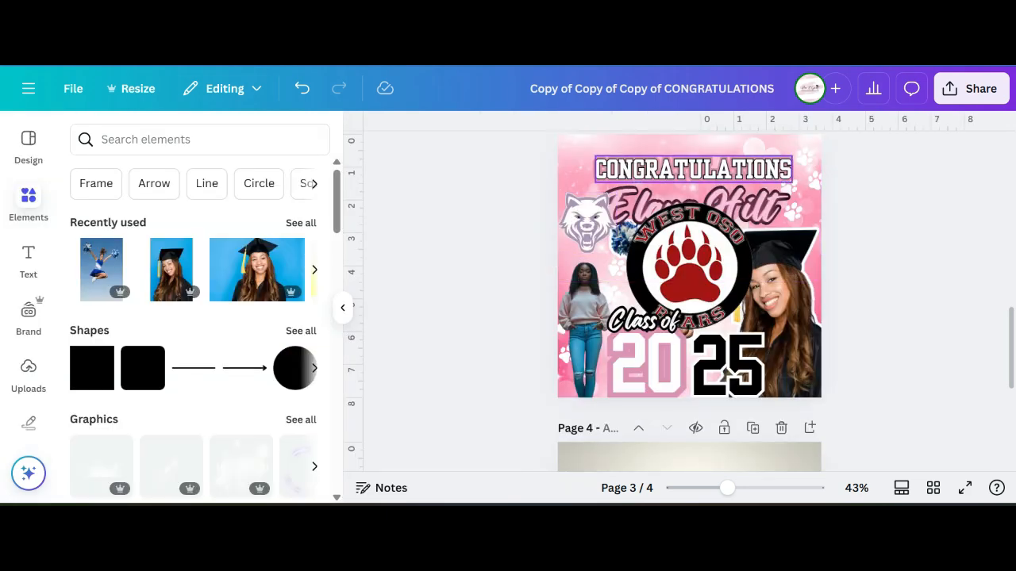
Show the page's layers and move the West Oso logo directly beneath the layer of the standing woman in jeans
{"action": "left_click", "coordinate": [803, 184]}
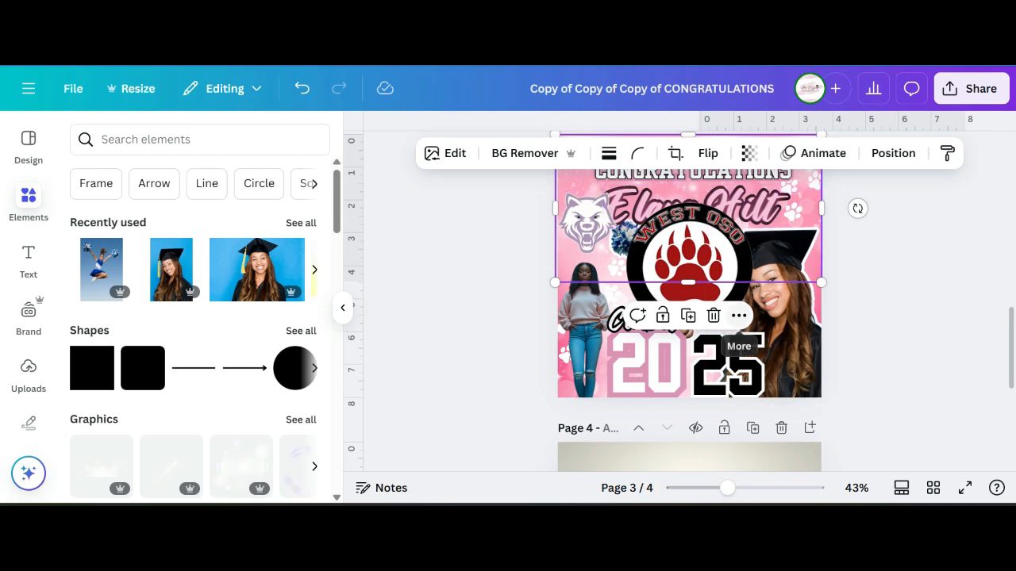
{"action": "left_click", "coordinate": [739, 315]}
{"action": "mouse_move", "coordinate": [794, 266]}
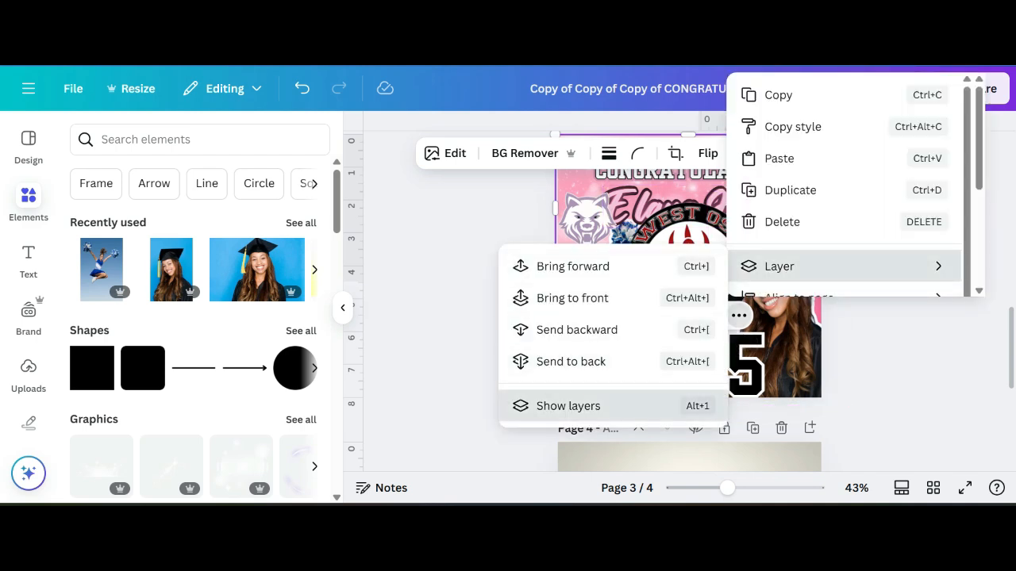
{"action": "left_click", "coordinate": [569, 406]}
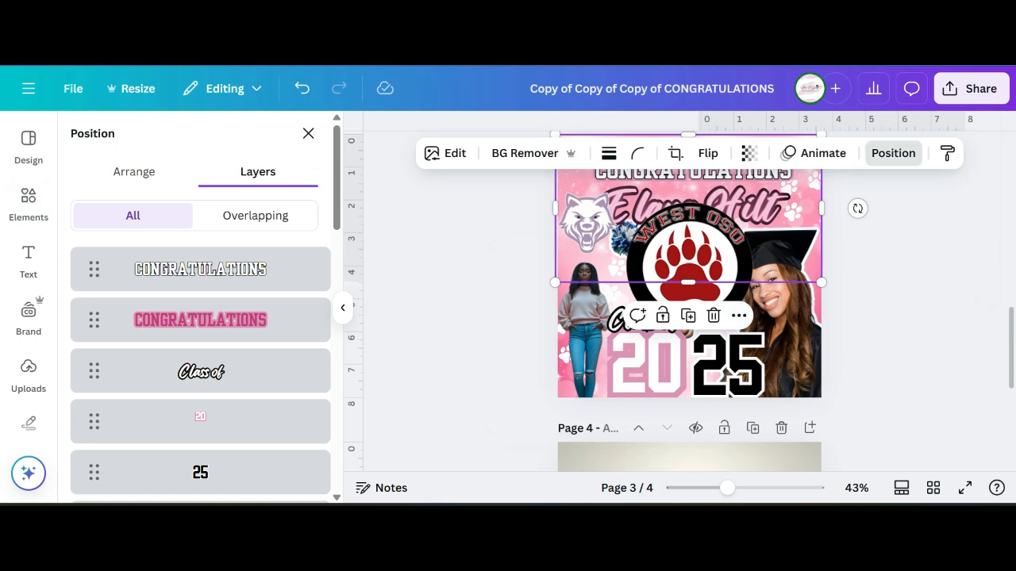
{"action": "scroll", "coordinate": [200, 317], "scroll_direction": "down", "scroll_amount": 4}
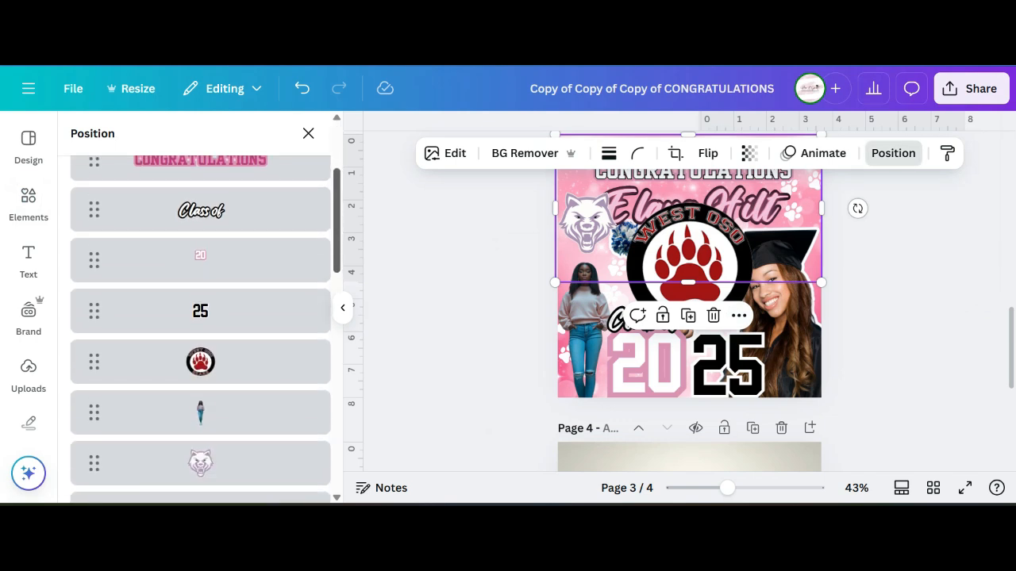
{"action": "scroll", "coordinate": [200, 326], "scroll_direction": "down", "scroll_amount": 3}
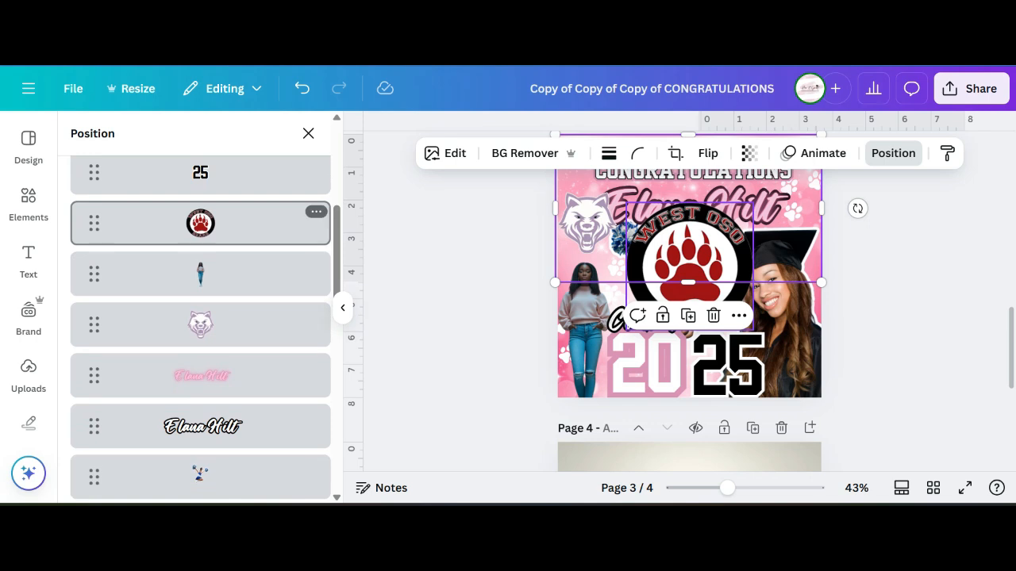
{"action": "mouse_move", "coordinate": [200, 223]}
{"action": "left_mouse_down"}
{"action": "mouse_move", "coordinate": [196, 255]}
{"action": "mouse_move", "coordinate": [200, 225]}
{"action": "left_mouse_up"}
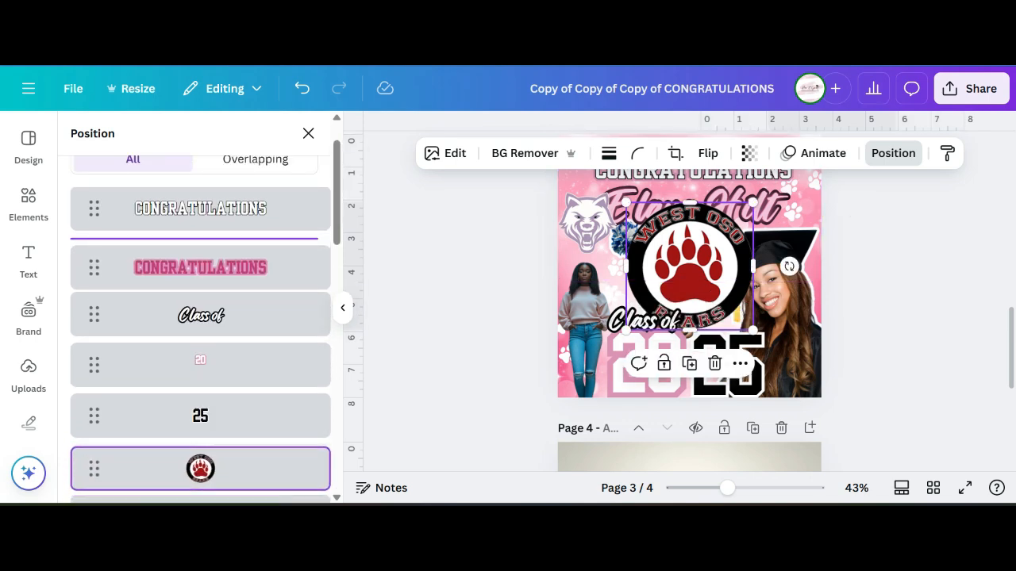
{"action": "scroll", "coordinate": [200, 248], "scroll_direction": "down", "scroll_amount": 1}
{"action": "left_click_drag", "start_coordinate": [200, 185], "coordinate": [207, 318]}
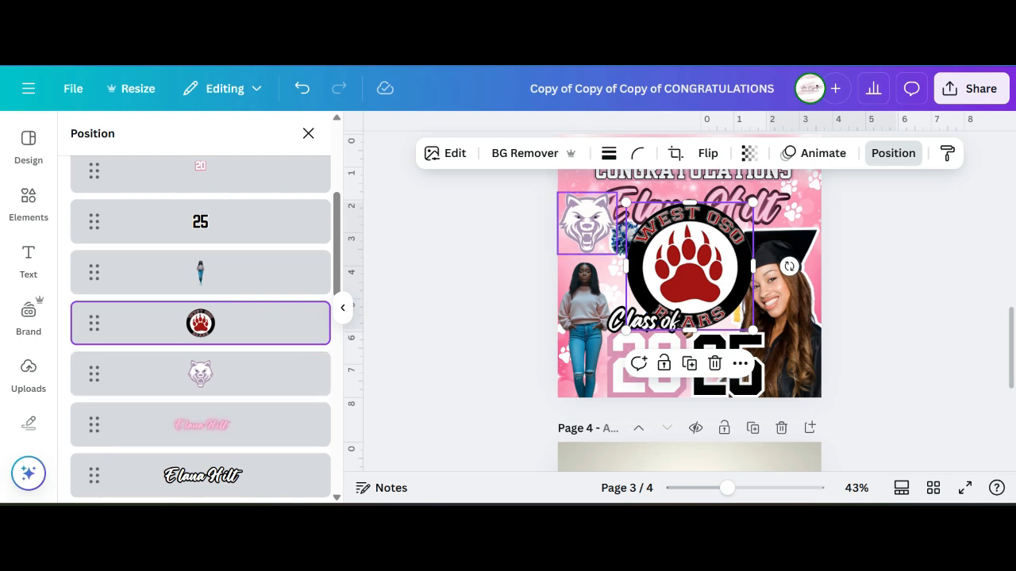
Delete the wolf head logo and put the West Oso logo, scaled down, in its place above the standing woman
{"action": "right_click", "coordinate": [587, 222]}
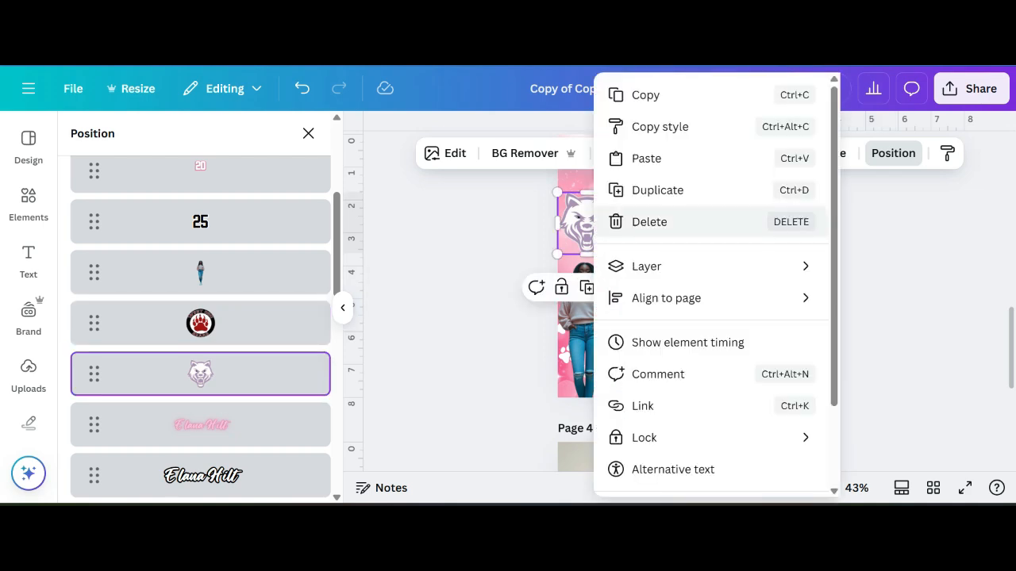
{"action": "left_click", "coordinate": [649, 221]}
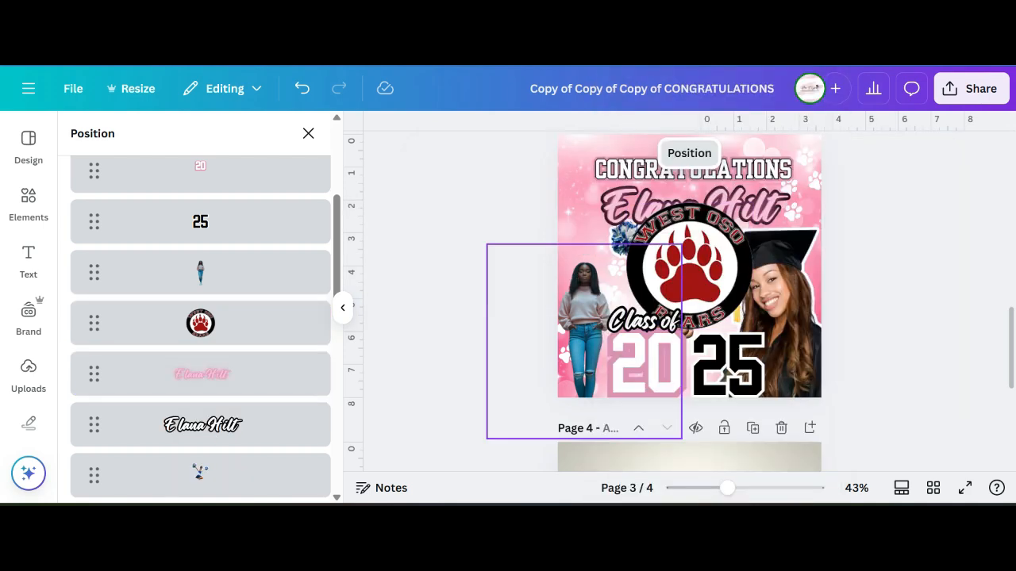
{"action": "left_click_drag", "start_coordinate": [690, 267], "coordinate": [642, 249]}
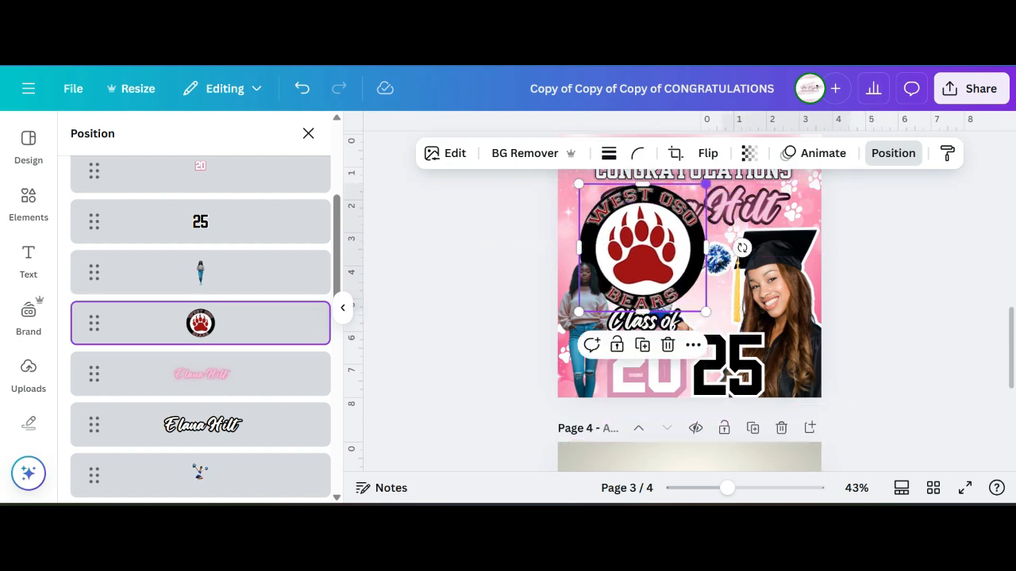
{"action": "left_click_drag", "start_coordinate": [706, 184], "coordinate": [647, 244]}
{"action": "left_click_drag", "start_coordinate": [620, 278], "coordinate": [610, 252]}
{"action": "left_click_drag", "start_coordinate": [635, 218], "coordinate": [634, 220]}
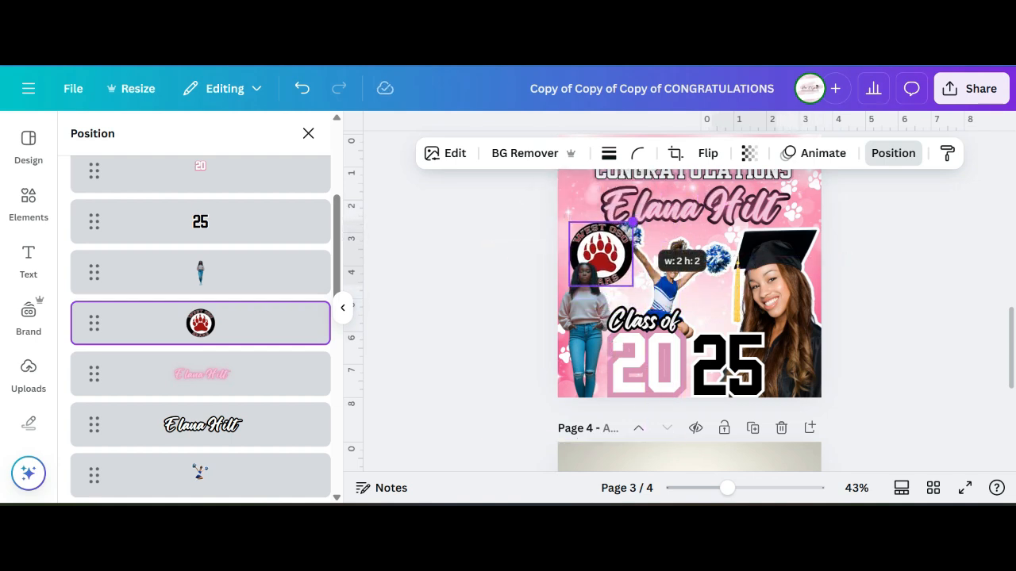
{"action": "left_click_drag", "start_coordinate": [634, 220], "coordinate": [624, 231]}
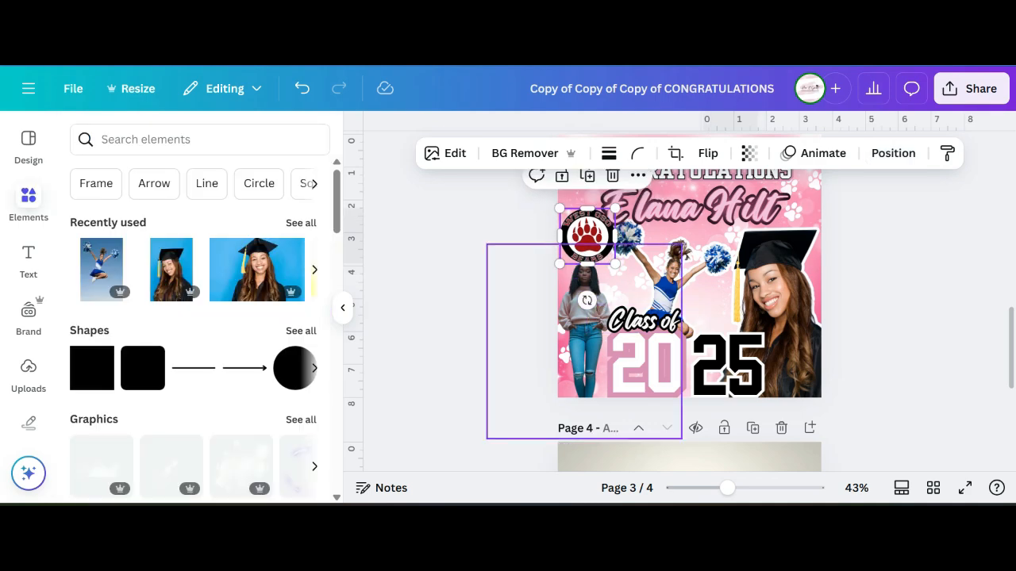
{"action": "left_click_drag", "start_coordinate": [727, 488], "coordinate": [732, 488]}
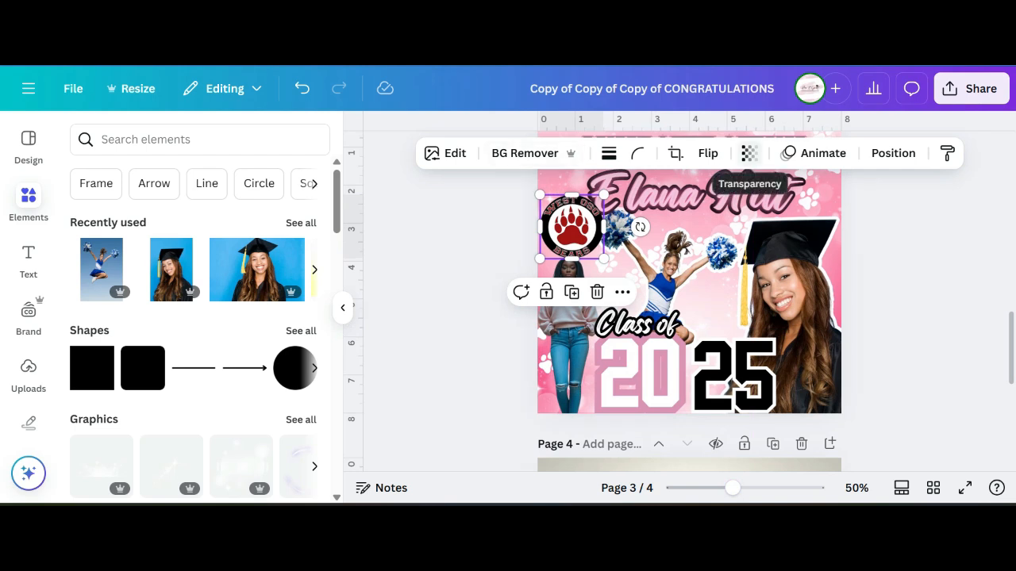
{"action": "left_click", "coordinate": [749, 153]}
{"action": "mouse_move", "coordinate": [785, 218]}
{"action": "left_mouse_down"}
{"action": "mouse_move", "coordinate": [736, 218]}
{"action": "mouse_move", "coordinate": [786, 219]}
{"action": "left_mouse_up"}
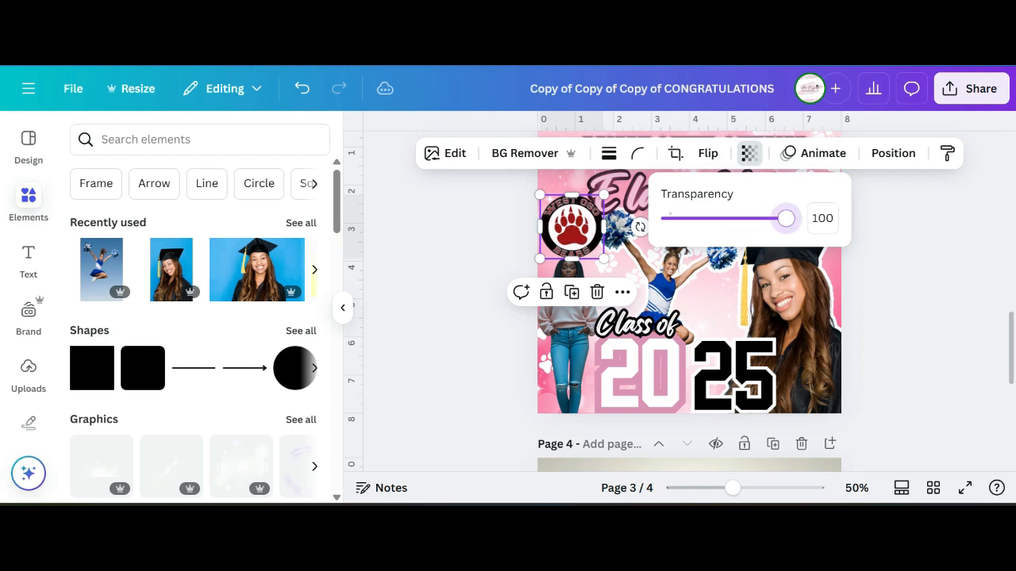
{"action": "left_click", "coordinate": [750, 153]}
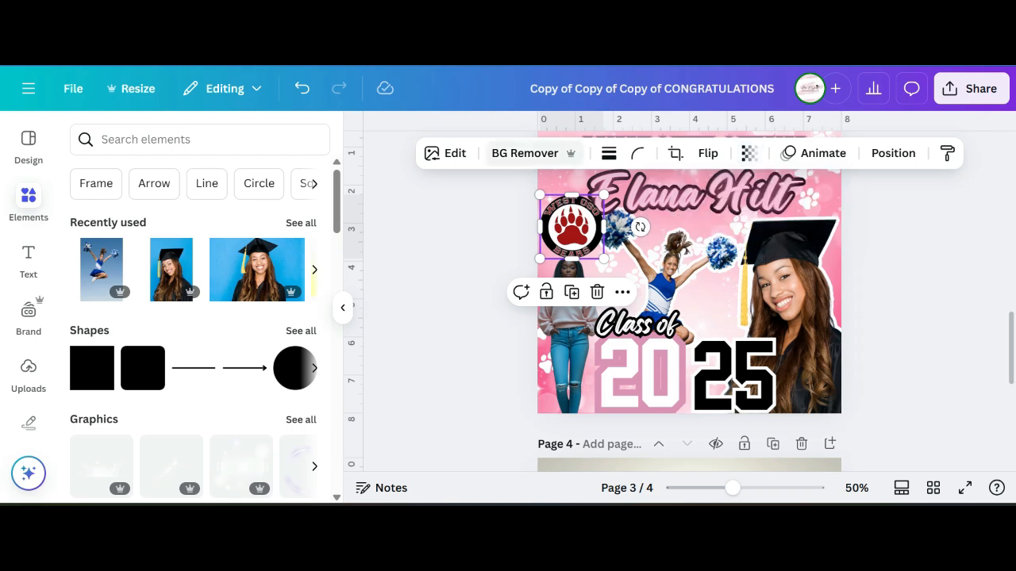
Try removing the West Oso logo's background with BG Remover, and undo the removal
{"action": "left_click", "coordinate": [525, 153]}
{"action": "scroll", "coordinate": [591, 254], "scroll_direction": "up", "scroll_amount": 2}
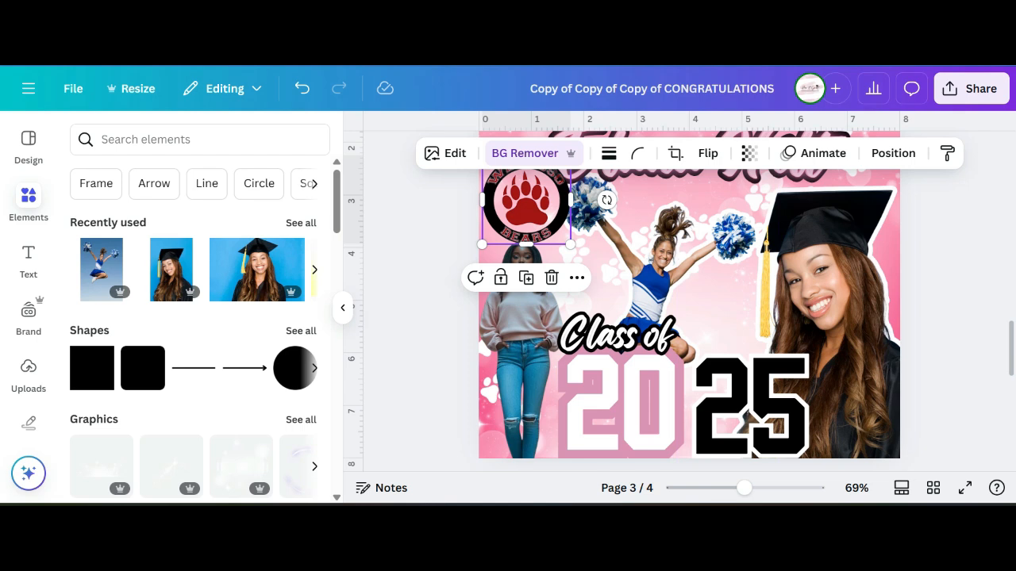
{"action": "left_click", "coordinate": [29, 375]}
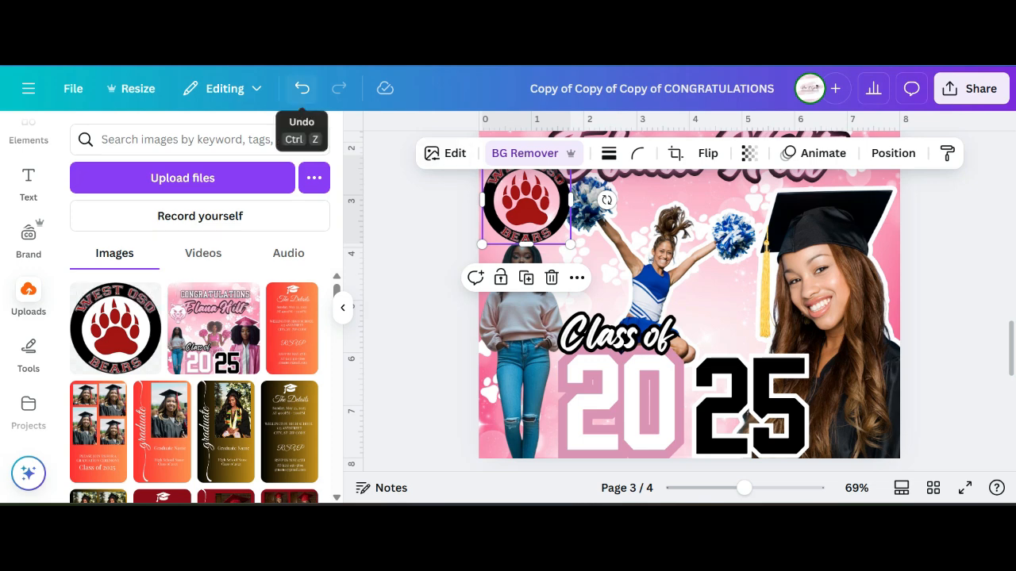
{"action": "left_click", "coordinate": [302, 88]}
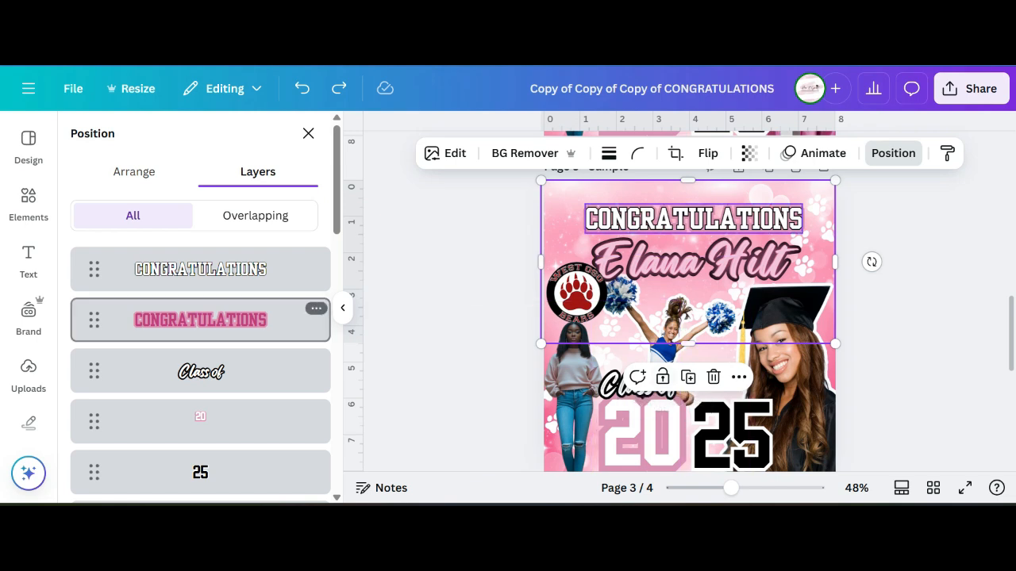
Examine page 3's layer list to locate the paw print trail among the background graphics
{"action": "scroll", "coordinate": [200, 254], "scroll_direction": "down", "scroll_amount": 1}
{"action": "scroll", "coordinate": [200, 254], "scroll_direction": "down", "scroll_amount": 5}
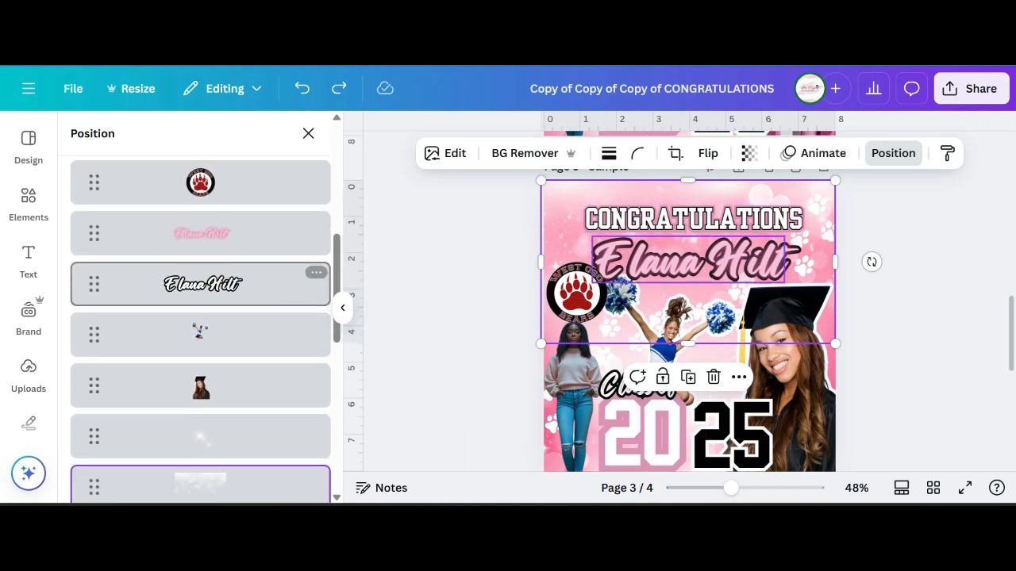
{"action": "scroll", "coordinate": [200, 285], "scroll_direction": "down", "scroll_amount": 6}
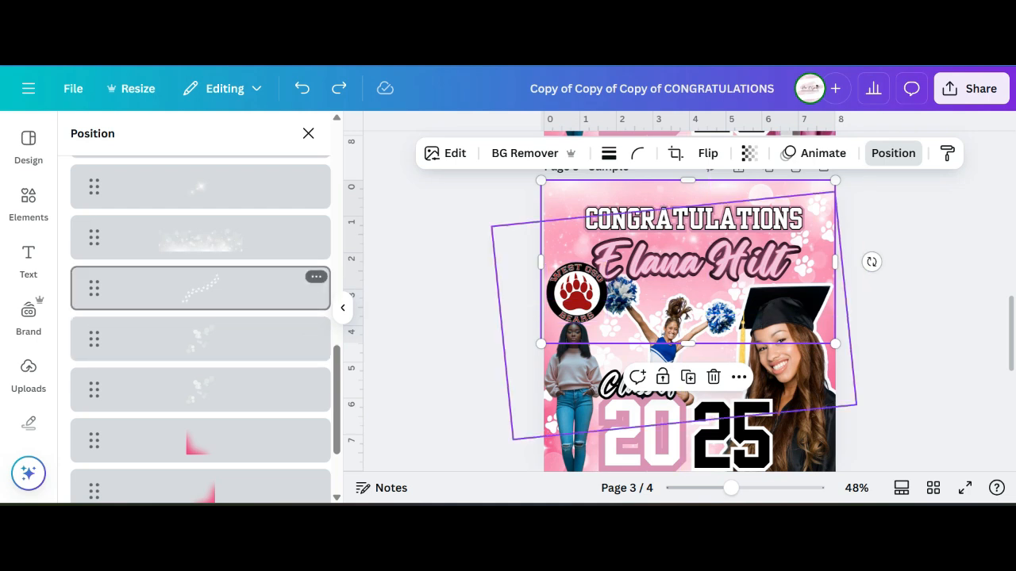
{"action": "scroll", "coordinate": [199, 310], "scroll_direction": "down", "scroll_amount": 2}
{"action": "scroll", "coordinate": [200, 326], "scroll_direction": "down", "scroll_amount": 1}
{"action": "scroll", "coordinate": [200, 325], "scroll_direction": "up", "scroll_amount": 3}
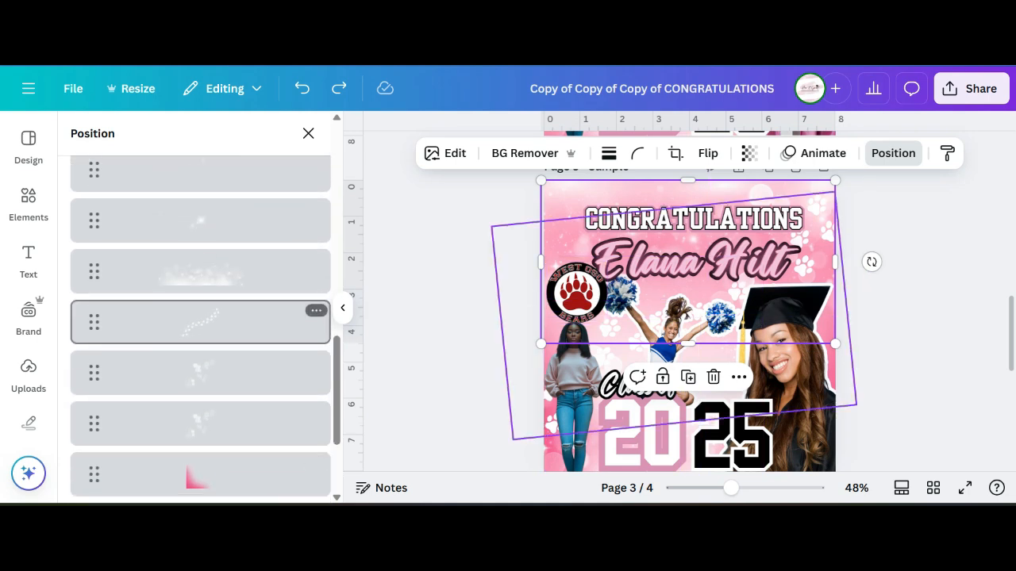
{"action": "scroll", "coordinate": [200, 325], "scroll_direction": "up", "scroll_amount": 2}
{"action": "scroll", "coordinate": [200, 469], "scroll_direction": "up", "scroll_amount": 2}
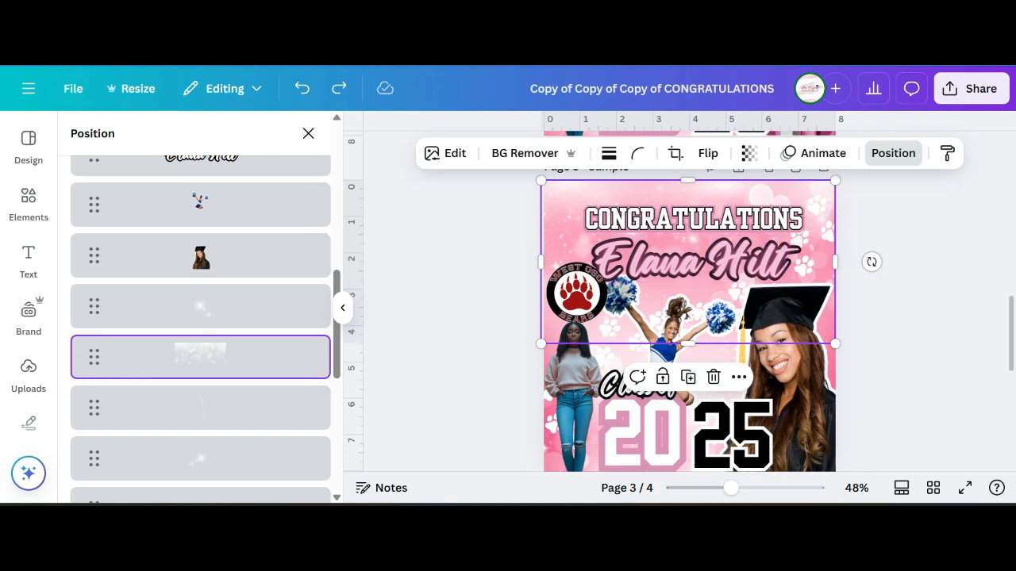
Select the paw print trail graphic and view its title and keywords in the element information
{"action": "left_click", "coordinate": [609, 327]}
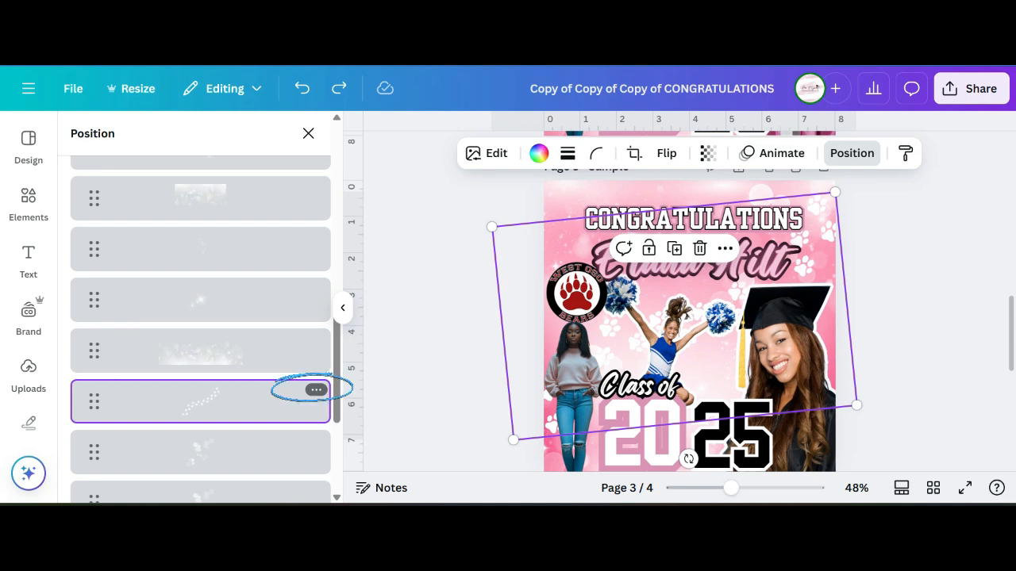
{"action": "left_click", "coordinate": [316, 390]}
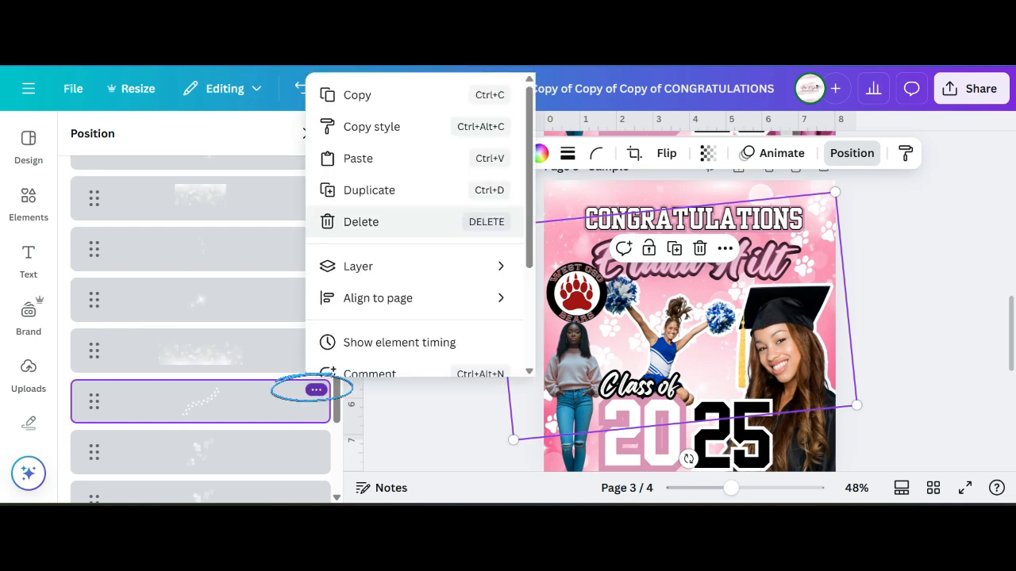
{"action": "scroll", "coordinate": [412, 230], "scroll_direction": "down", "scroll_amount": 3}
{"action": "left_click", "coordinate": [354, 355]}
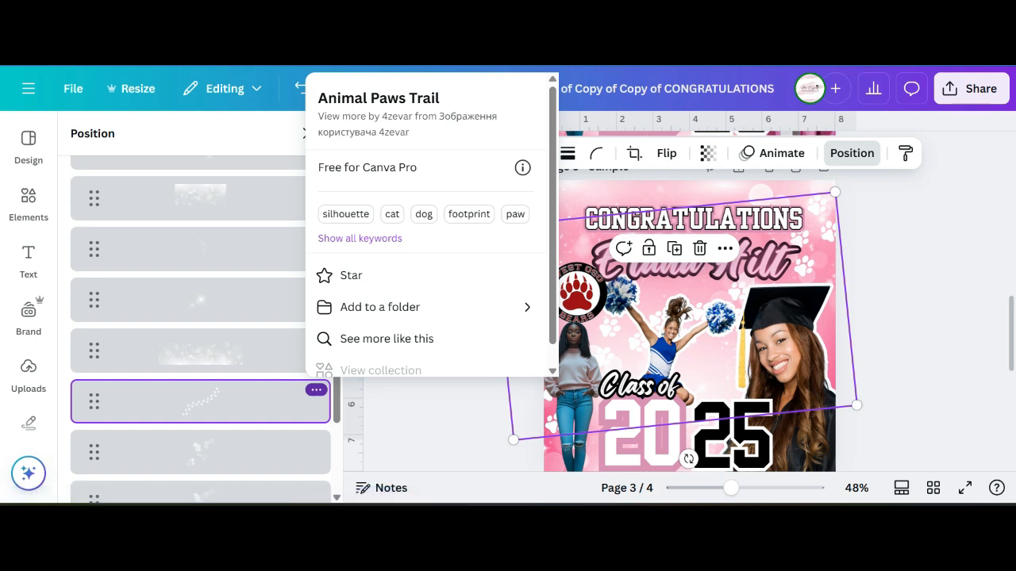
{"action": "left_click", "coordinate": [445, 429]}
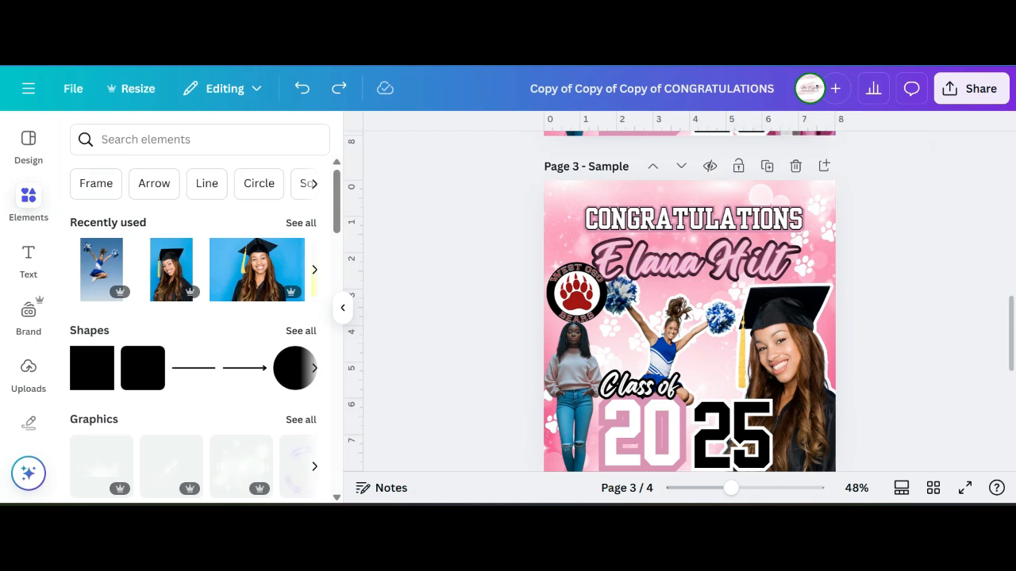
Search the elements for "bear tracks" and show all matching graphics
{"action": "left_click", "coordinate": [28, 203]}
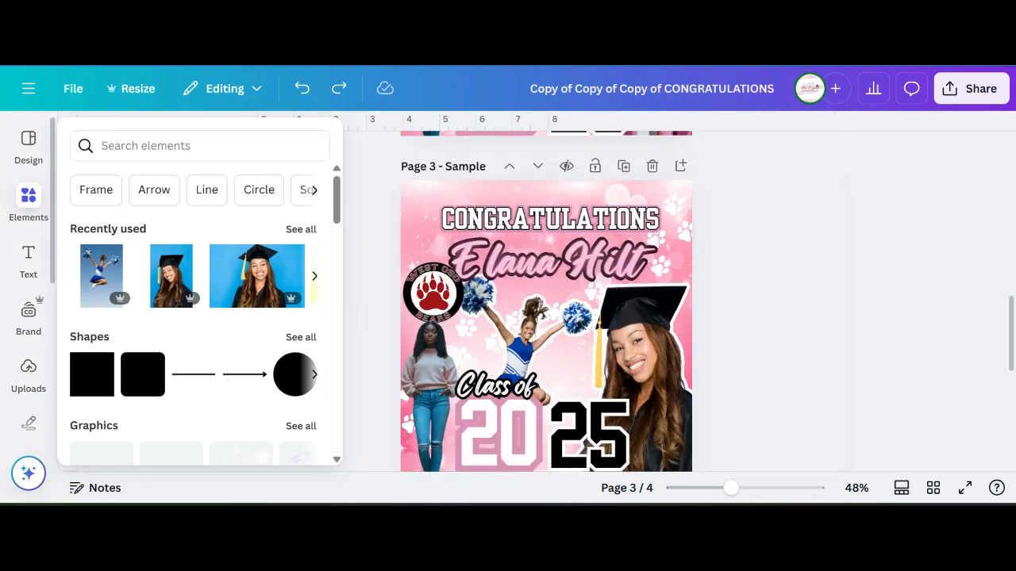
{"action": "left_click", "coordinate": [167, 144]}
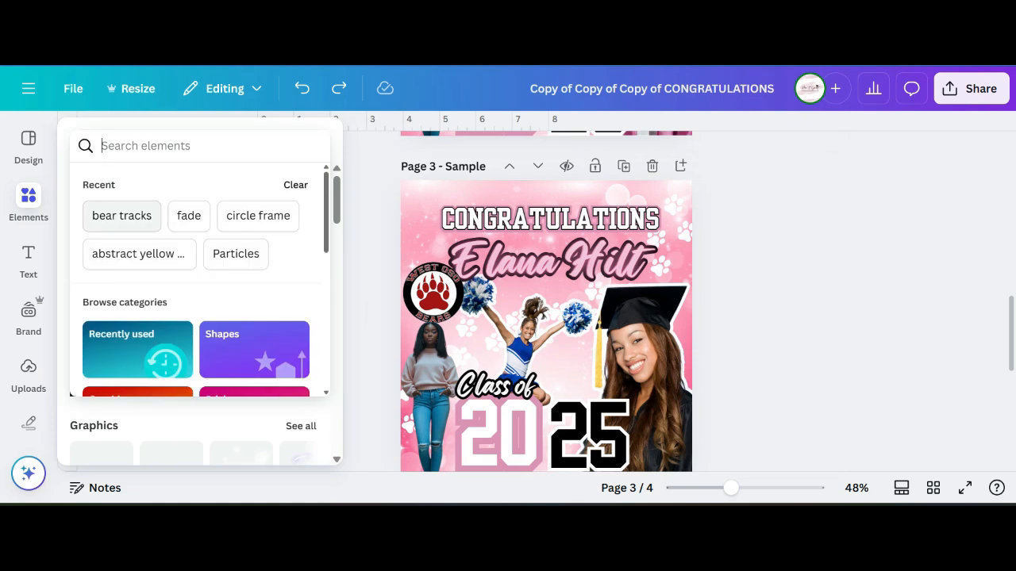
{"action": "left_click", "coordinate": [123, 219]}
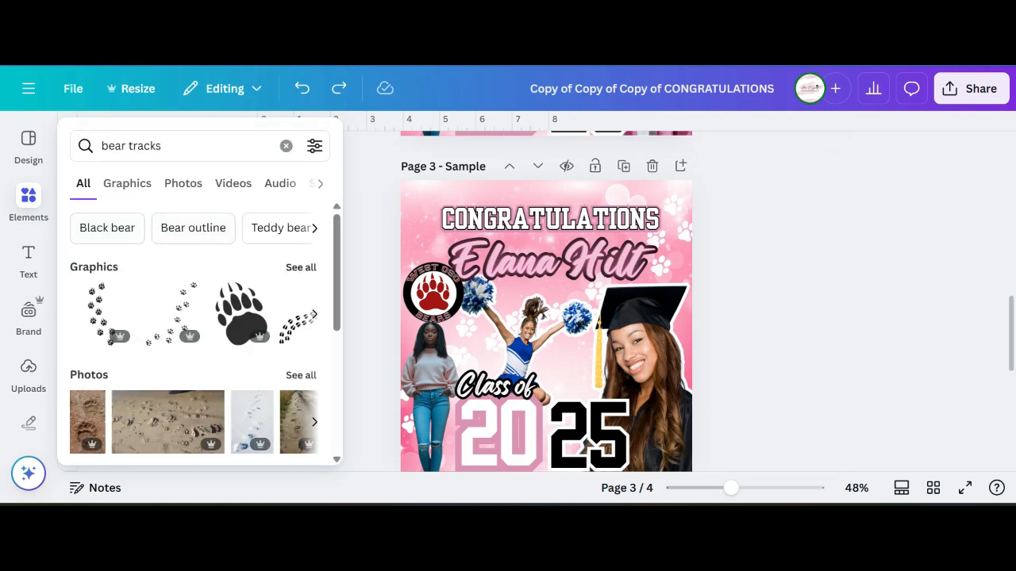
{"action": "left_click", "coordinate": [301, 267]}
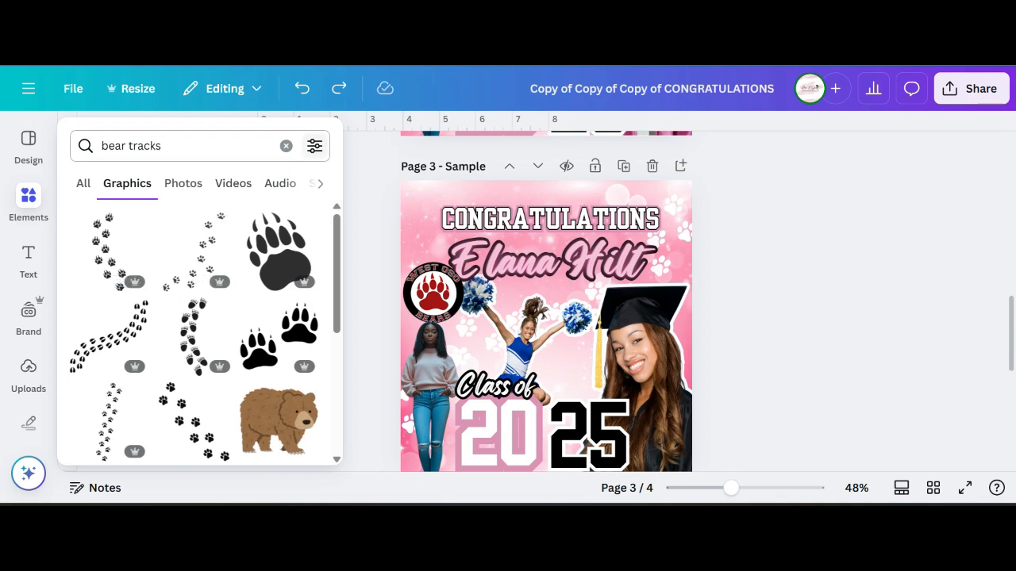
Try a thin footprint trail from the free bear tracks graphics on page 3, and undo its placement
{"action": "left_click", "coordinate": [314, 146]}
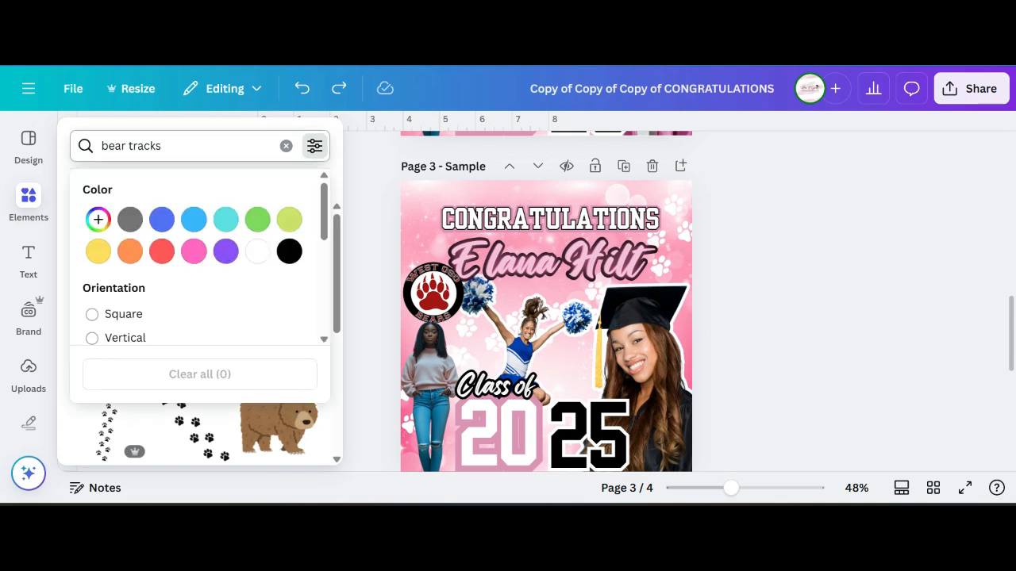
{"action": "scroll", "coordinate": [199, 254], "scroll_direction": "down", "scroll_amount": 5}
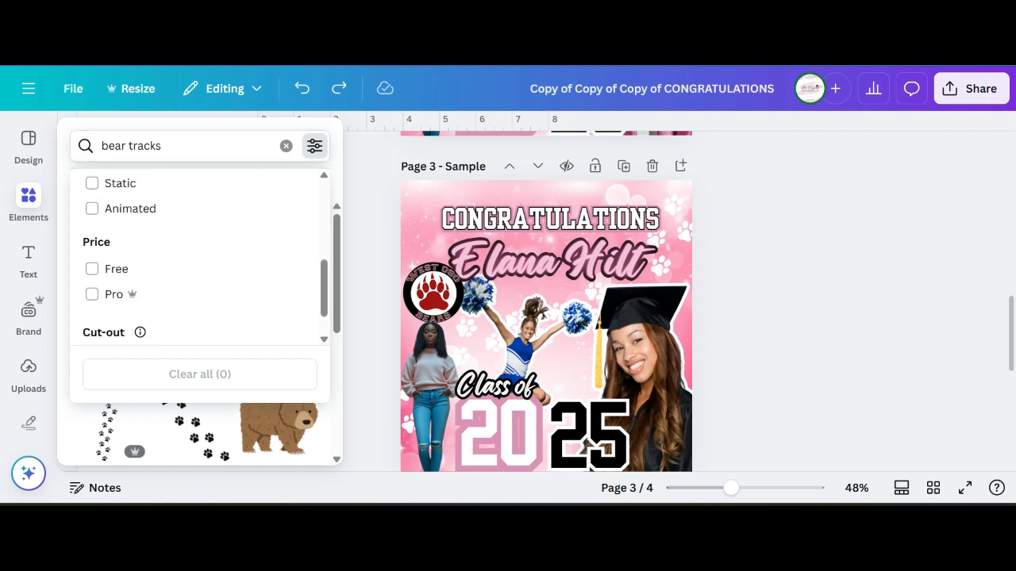
{"action": "left_click", "coordinate": [92, 268]}
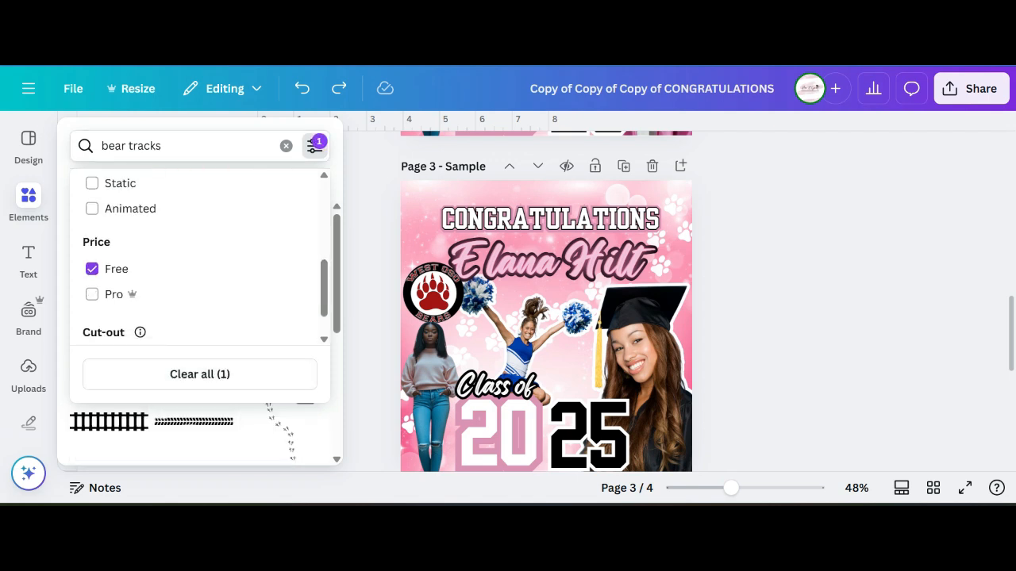
{"action": "left_click", "coordinate": [282, 428]}
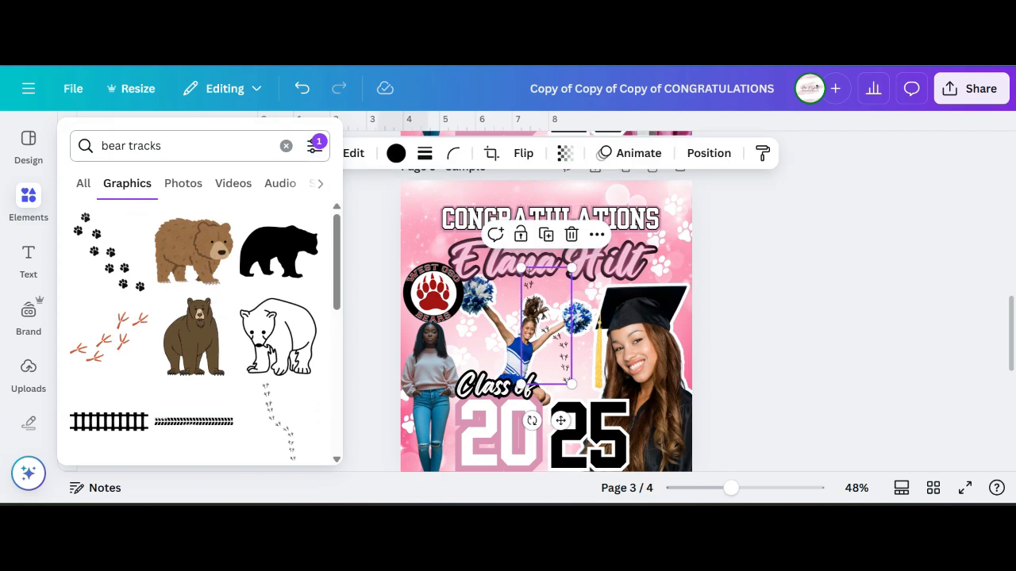
{"action": "left_click", "coordinate": [285, 145]}
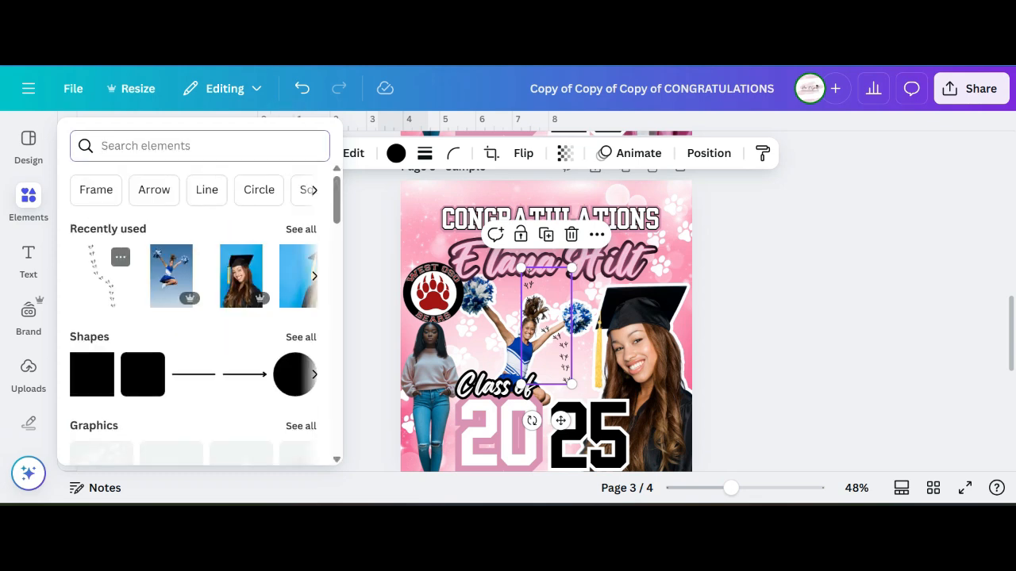
{"action": "left_click_drag", "start_coordinate": [560, 421], "coordinate": [566, 427]}
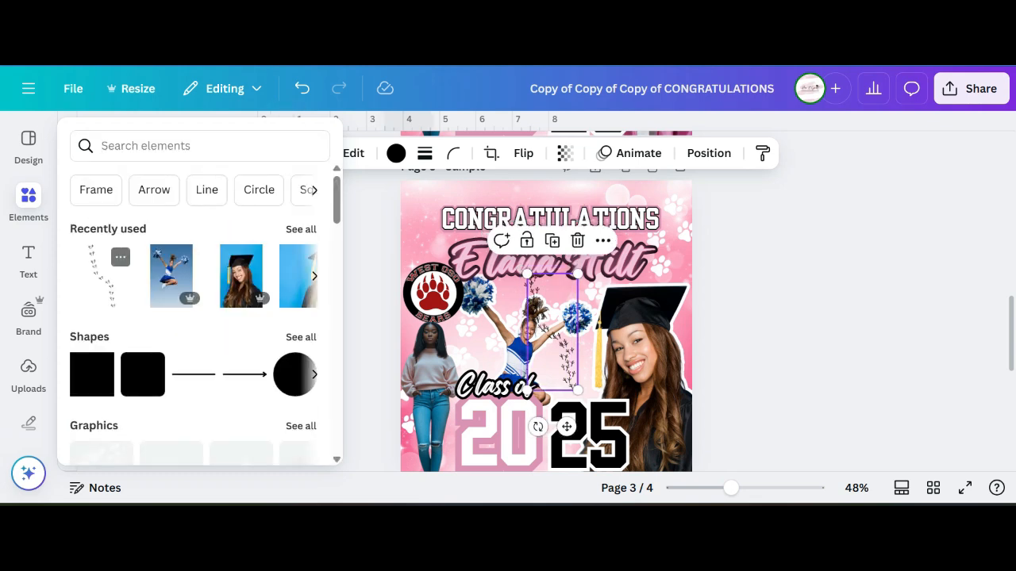
{"action": "key", "text": "ctrl+z"}
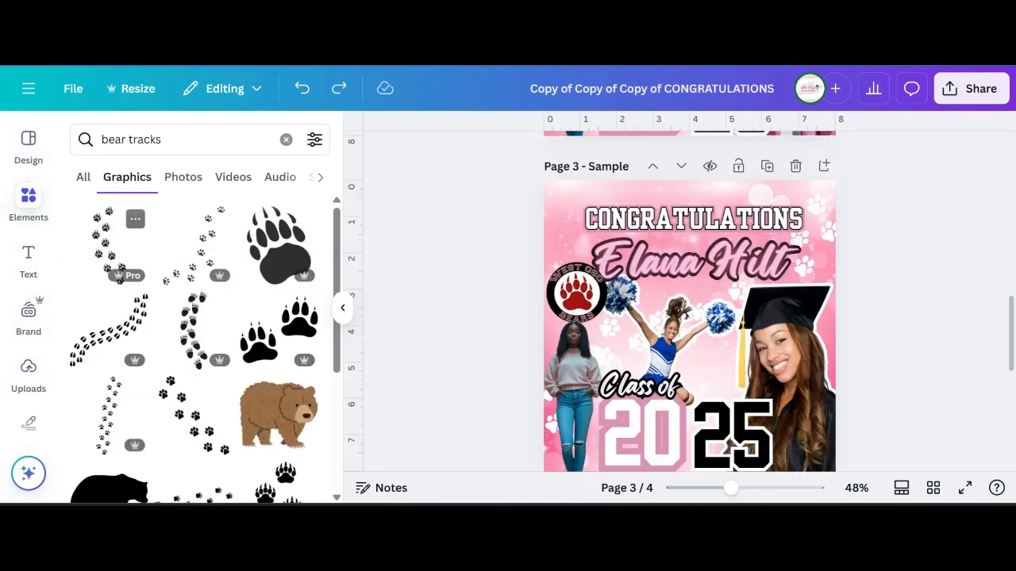
Add the first bear track trail graphic to page 3 and move its layer directly above the old paw print trail
{"action": "left_click", "coordinate": [115, 246]}
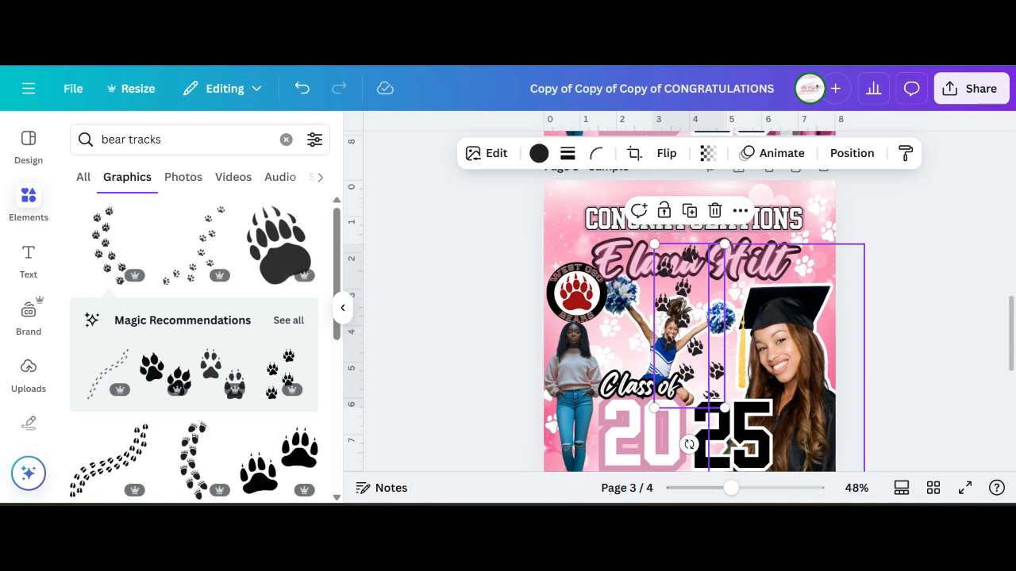
{"action": "left_click", "coordinate": [813, 258]}
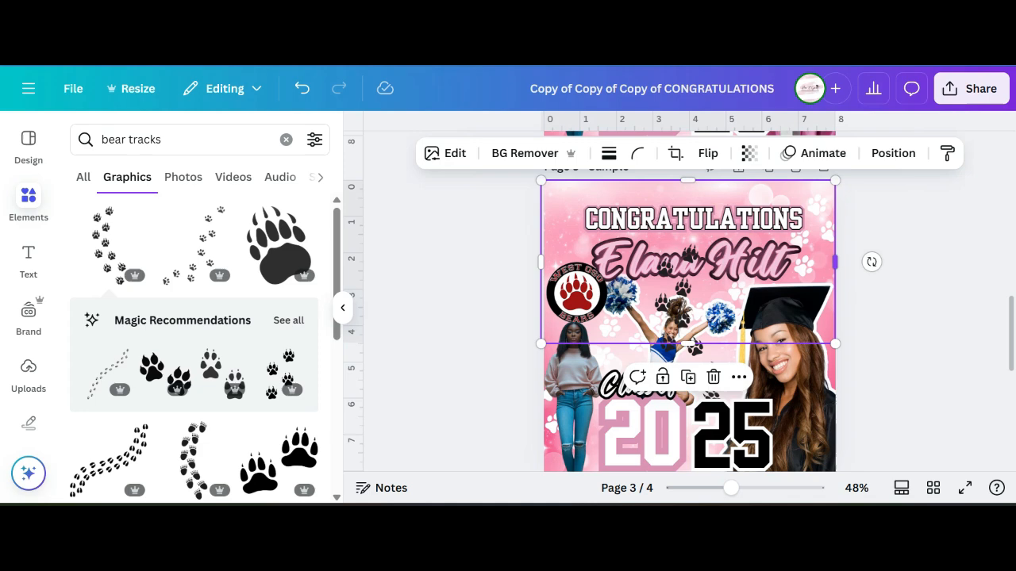
{"action": "left_click", "coordinate": [739, 377]}
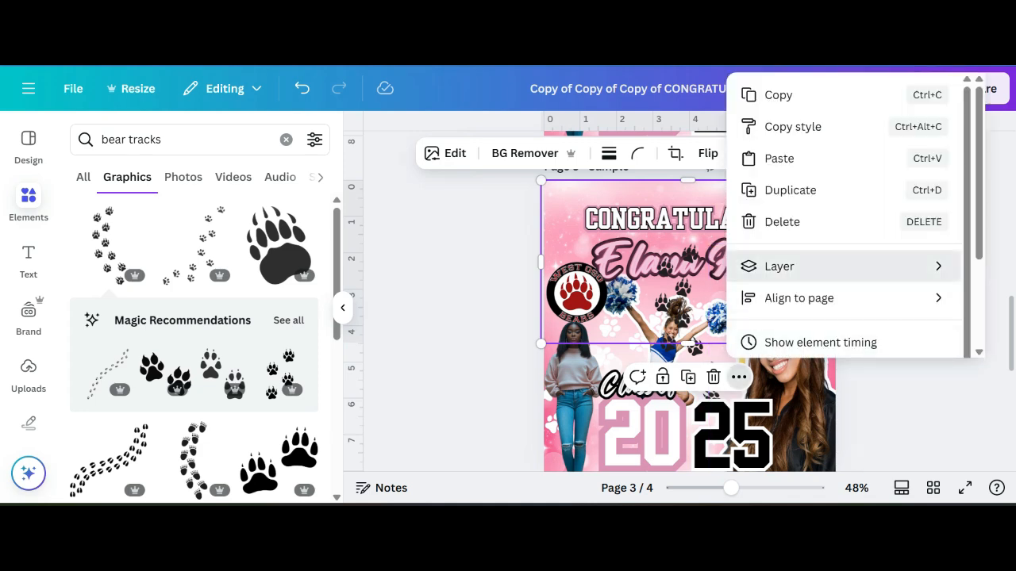
{"action": "mouse_move", "coordinate": [843, 267]}
{"action": "left_click", "coordinate": [568, 406]}
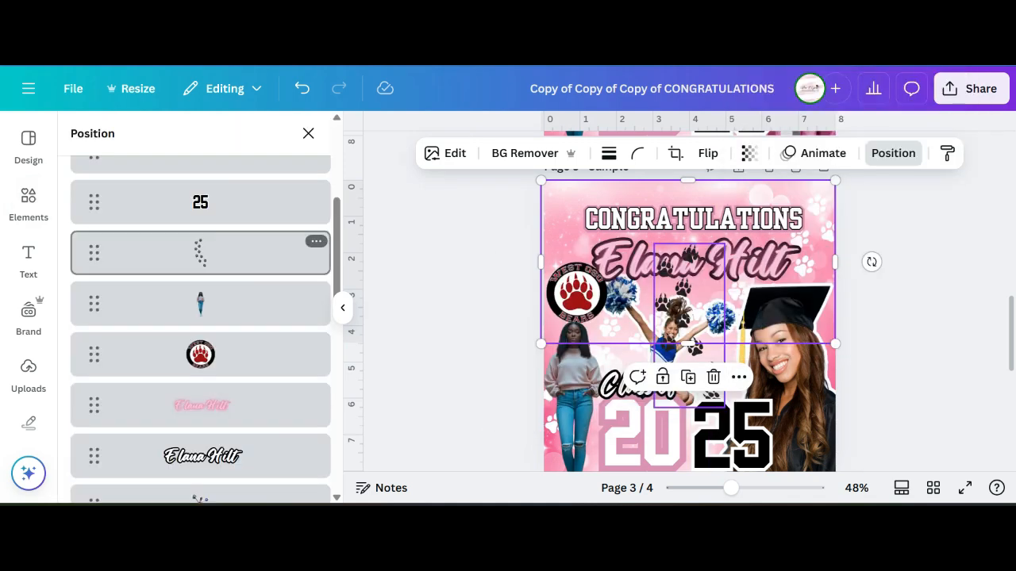
{"action": "left_click_drag", "start_coordinate": [199, 251], "coordinate": [199, 370]}
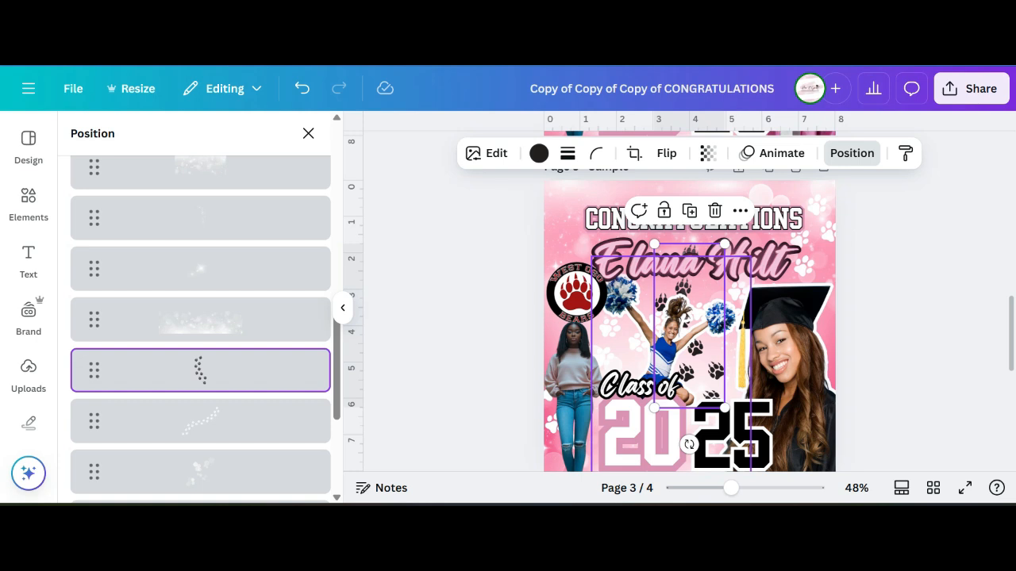
Recolor the new bear track trail behind the cheerleader white
{"action": "left_click", "coordinate": [671, 343]}
{"action": "left_click", "coordinate": [695, 347]}
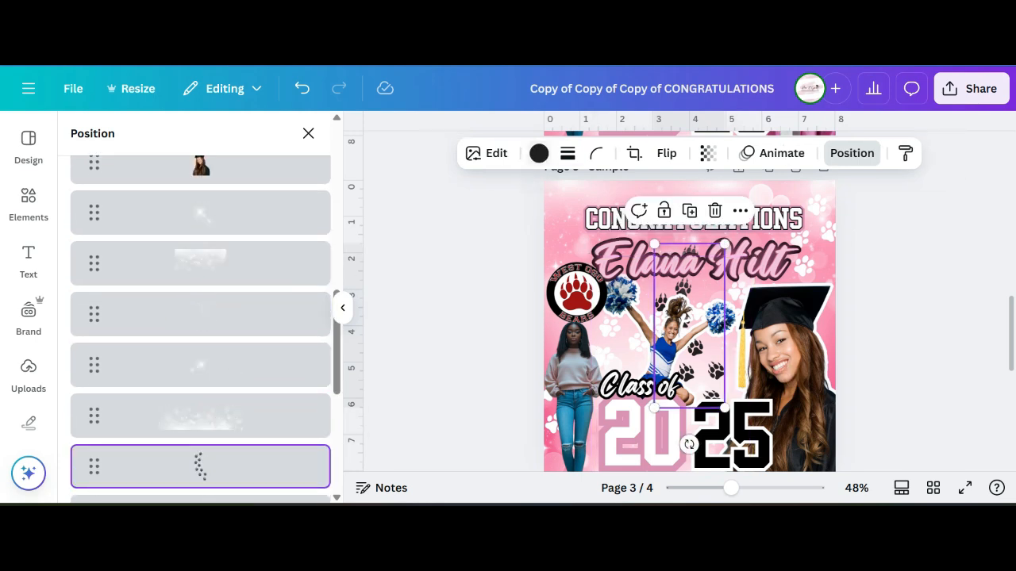
{"action": "left_click", "coordinate": [539, 154]}
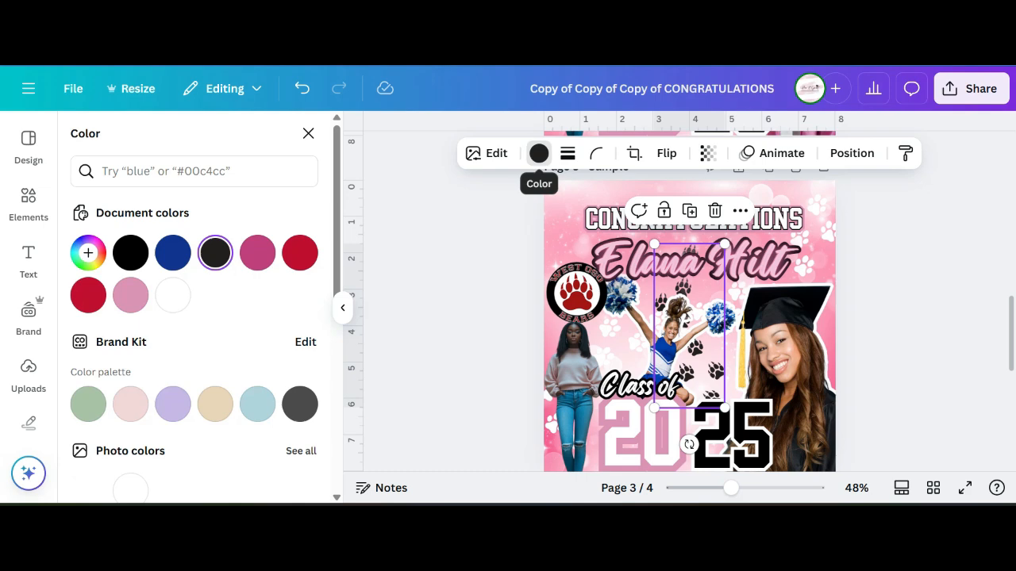
{"action": "left_click", "coordinate": [173, 295]}
Locate the old diagonal paw print trail in page 3's layer list and view its title and keywords
{"action": "left_click", "coordinate": [803, 266]}
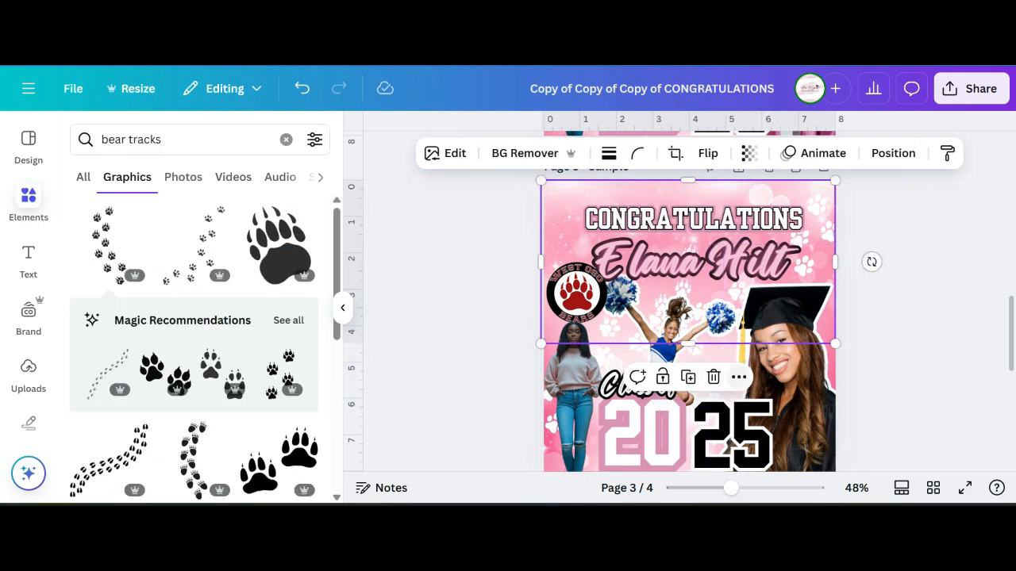
{"action": "left_click", "coordinate": [739, 377]}
{"action": "scroll", "coordinate": [821, 337], "scroll_direction": "down", "scroll_amount": 2}
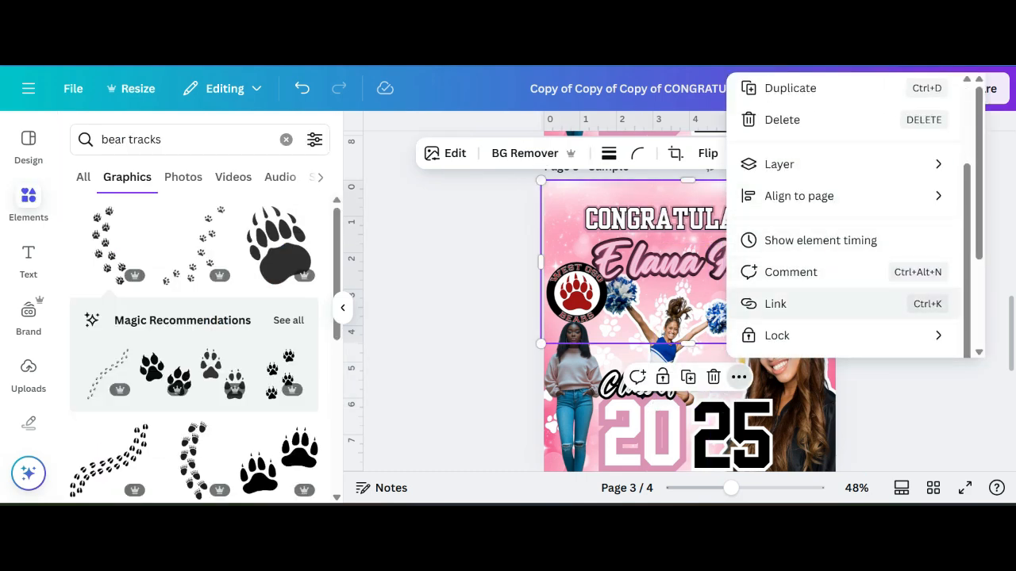
{"action": "mouse_move", "coordinate": [821, 164]}
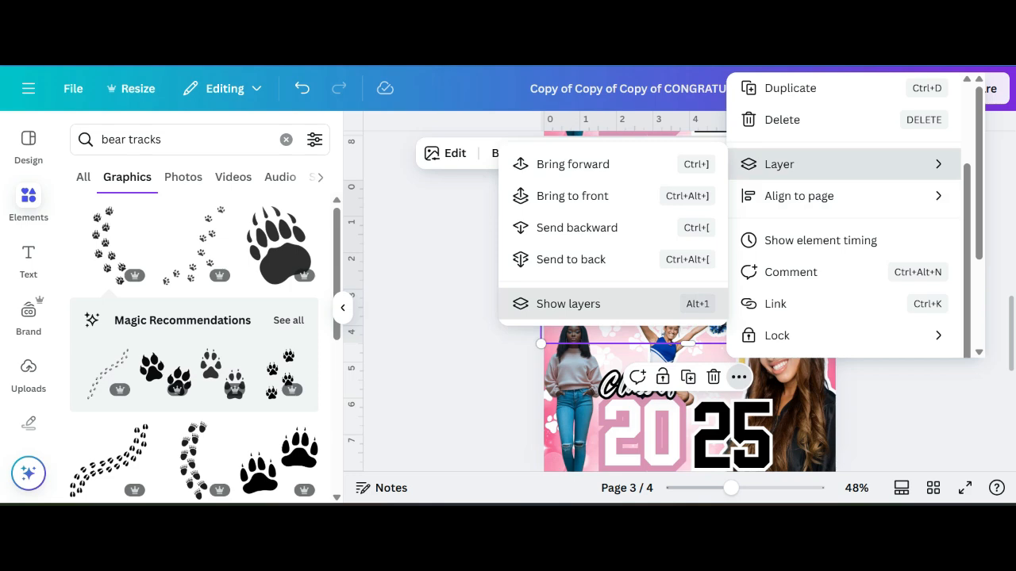
{"action": "left_click", "coordinate": [568, 304]}
{"action": "scroll", "coordinate": [200, 381], "scroll_direction": "down", "scroll_amount": 6}
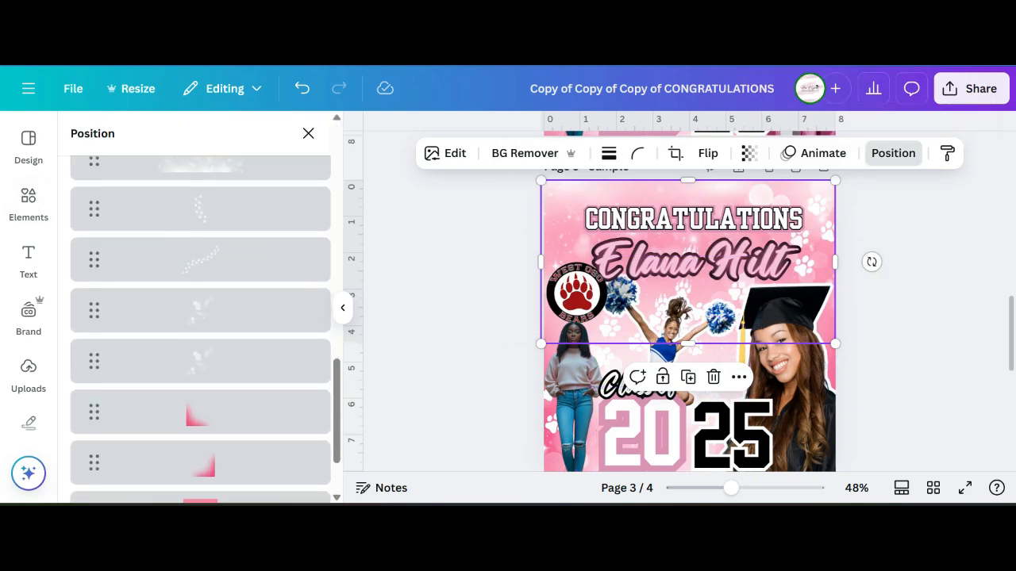
{"action": "scroll", "coordinate": [200, 349], "scroll_direction": "up", "scroll_amount": 2}
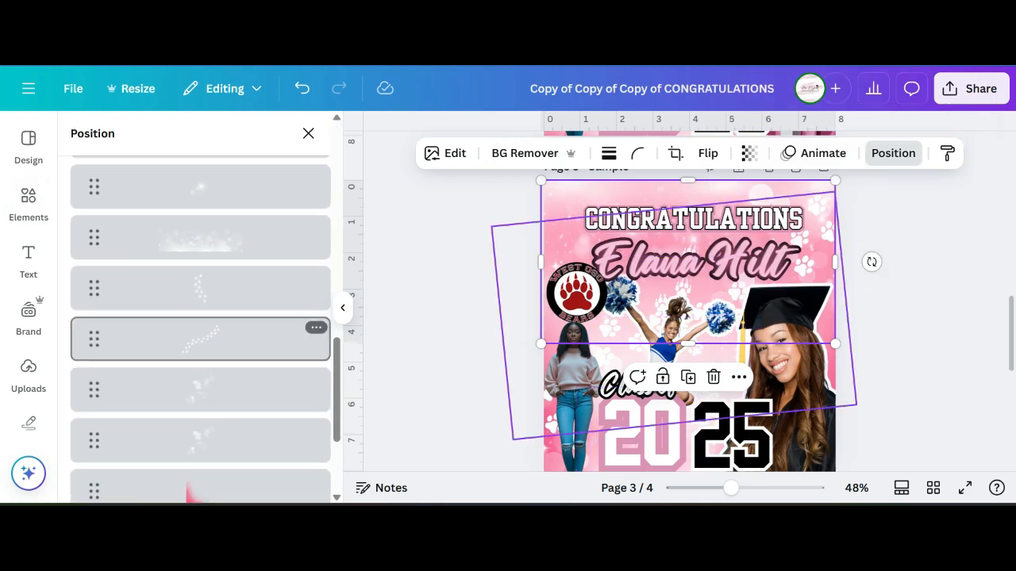
{"action": "left_click", "coordinate": [316, 327]}
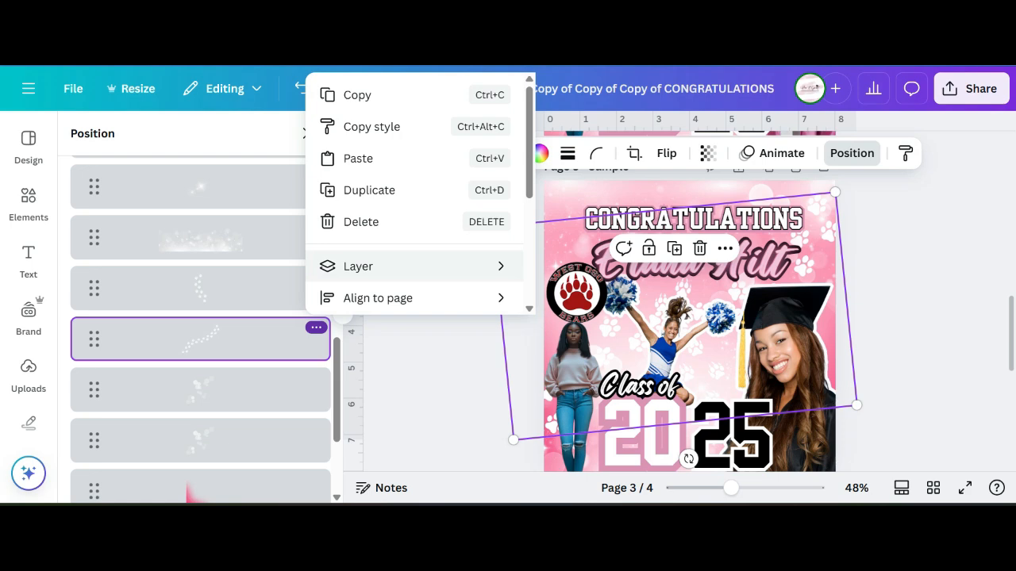
{"action": "scroll", "coordinate": [419, 238], "scroll_direction": "down", "scroll_amount": 1}
{"action": "scroll", "coordinate": [414, 230], "scroll_direction": "down", "scroll_amount": 3}
{"action": "left_click", "coordinate": [362, 293]}
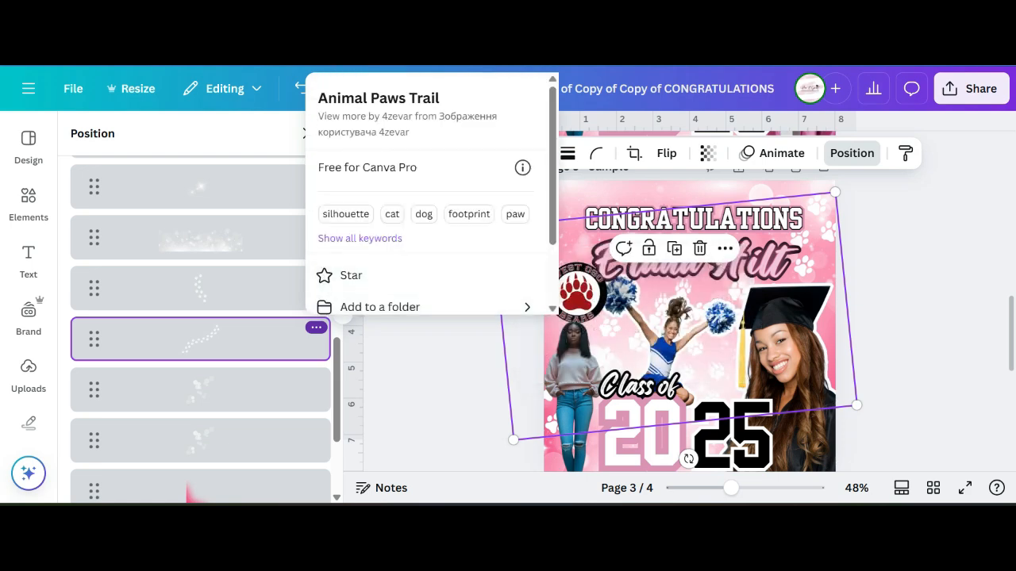
Delete the old Animal Paws Trail graphic from page 3
{"action": "left_click", "coordinate": [316, 327]}
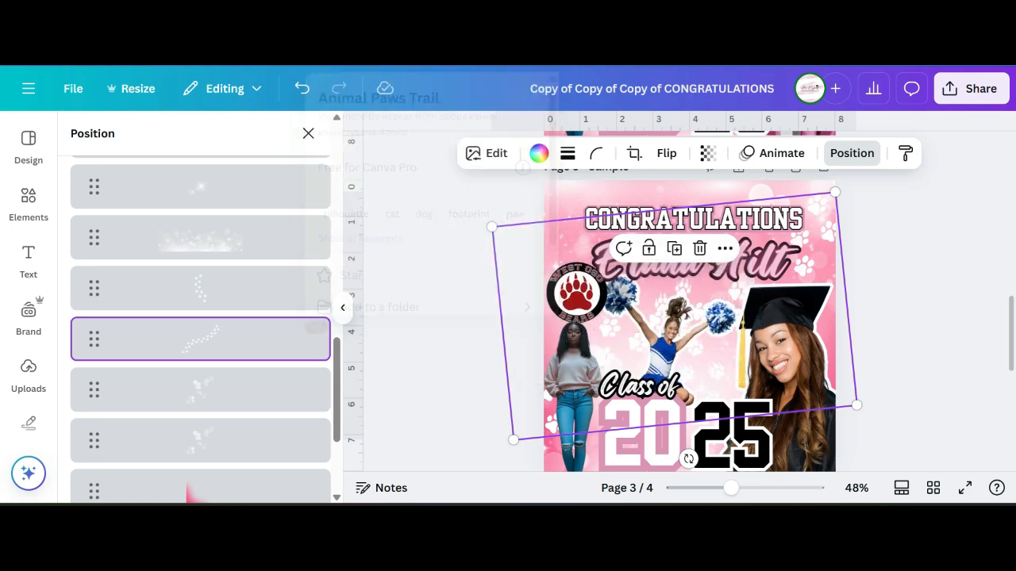
{"action": "left_click", "coordinate": [316, 327]}
{"action": "left_click", "coordinate": [361, 222]}
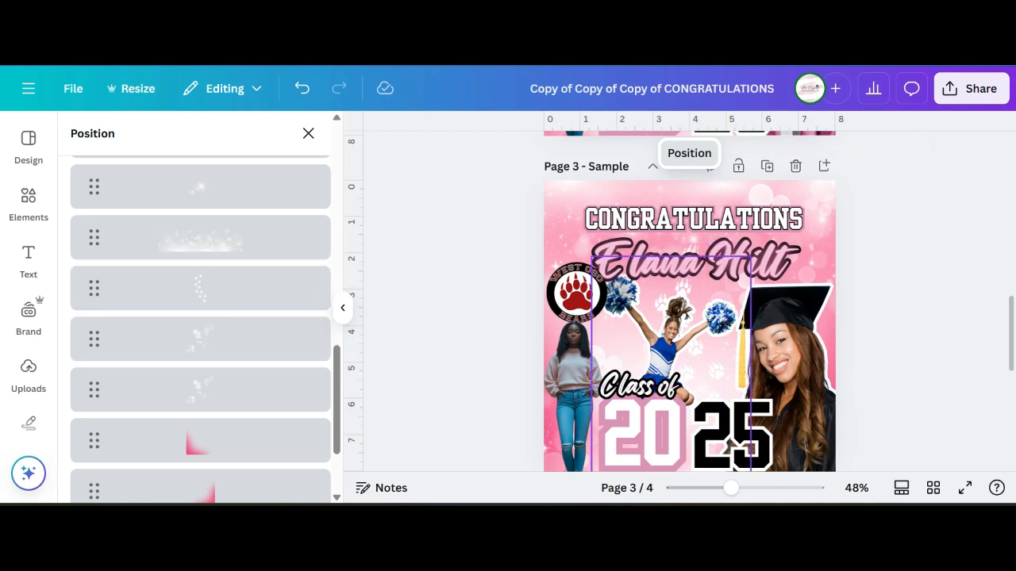
Rotate the white bear track trail clockwise to run diagonally behind the cheerleader, and enlarge it
{"action": "scroll", "coordinate": [728, 444], "scroll_direction": "down", "scroll_amount": 2}
{"action": "left_click", "coordinate": [729, 366]}
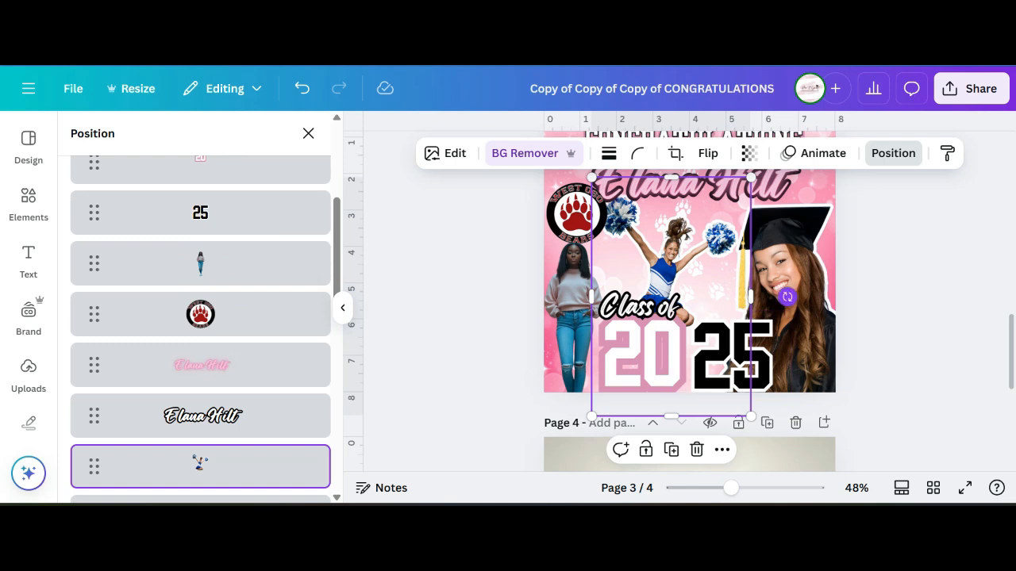
{"action": "mouse_move", "coordinate": [787, 297]}
{"action": "left_mouse_down"}
{"action": "mouse_move", "coordinate": [787, 307]}
{"action": "mouse_move", "coordinate": [787, 298]}
{"action": "left_mouse_up"}
{"action": "scroll", "coordinate": [200, 397], "scroll_direction": "down", "scroll_amount": 5}
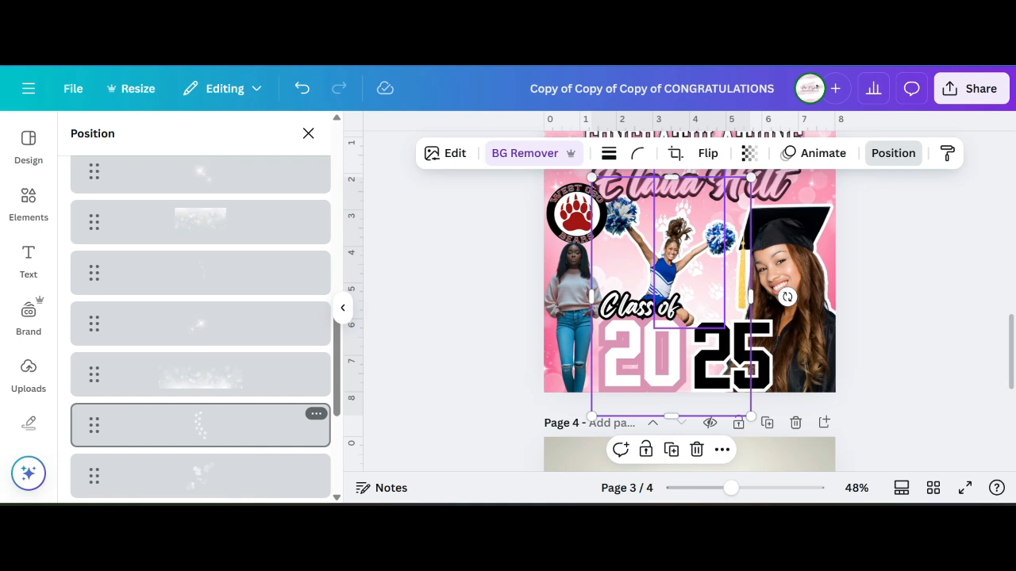
{"action": "left_click", "coordinate": [200, 425]}
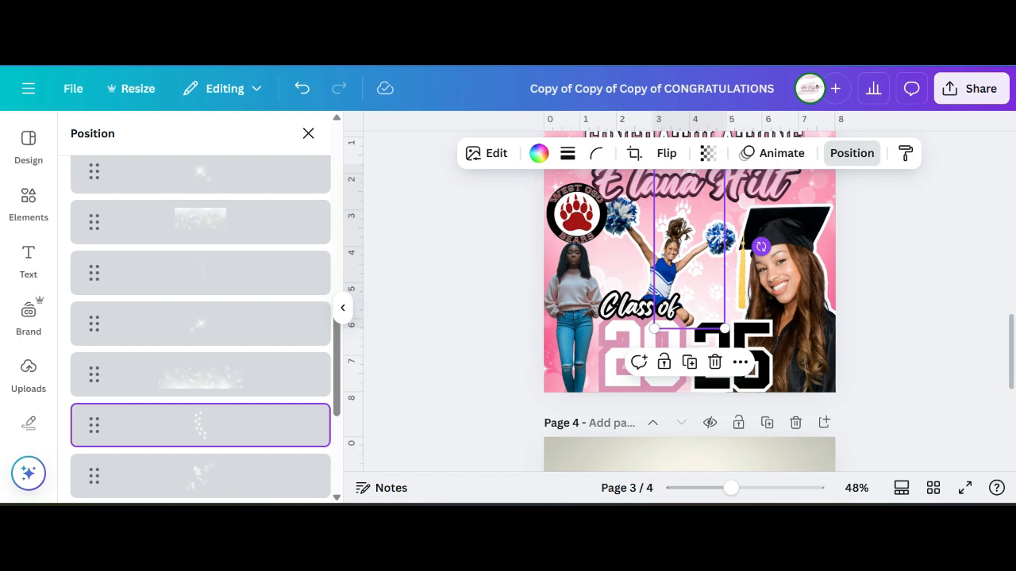
{"action": "left_click_drag", "start_coordinate": [760, 247], "coordinate": [734, 388]}
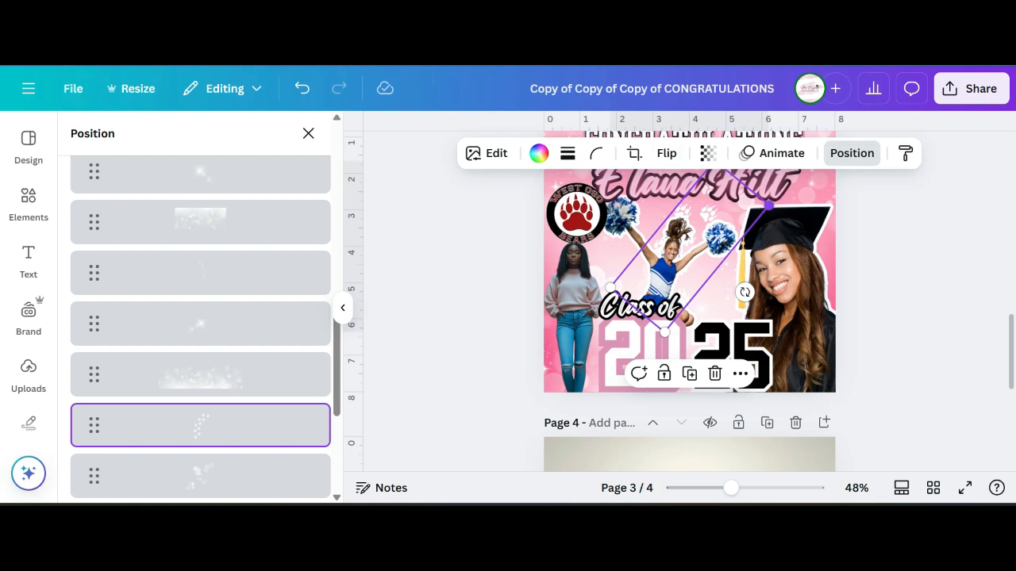
{"action": "left_click_drag", "start_coordinate": [768, 205], "coordinate": [805, 186]}
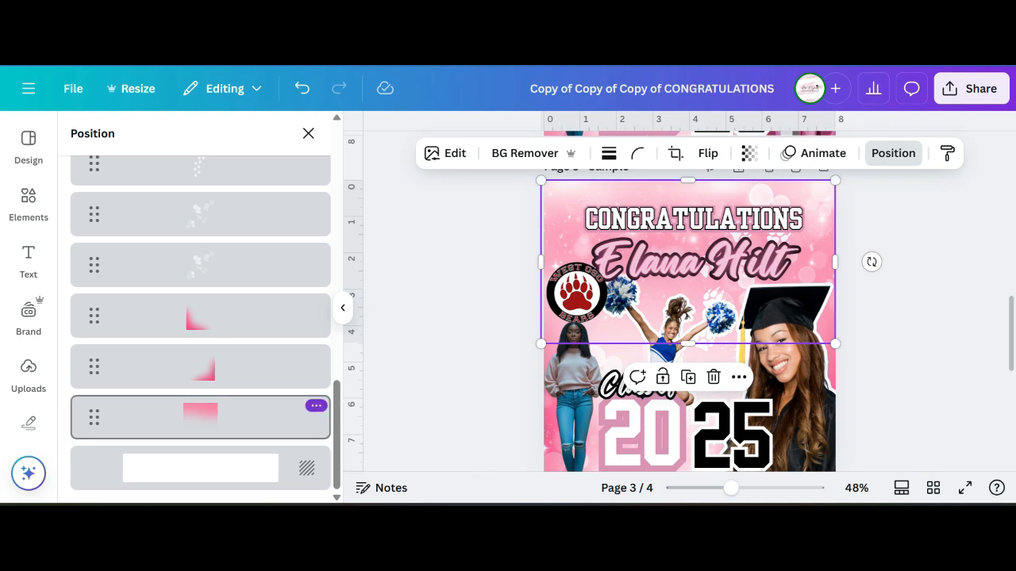
View the title and keywords of the pink gradient layer just above page 3's background
{"action": "left_click", "coordinate": [316, 406]}
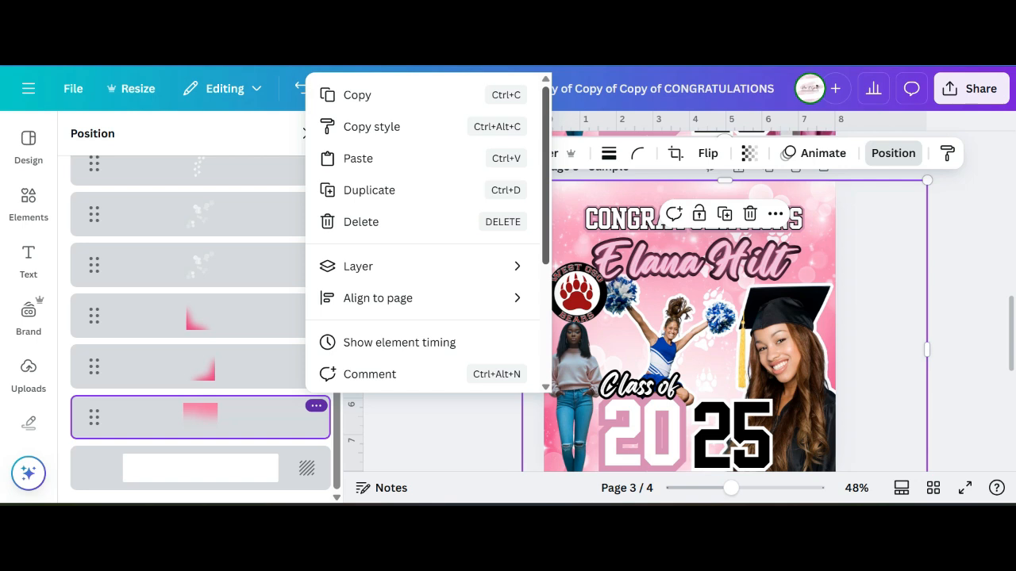
{"action": "scroll", "coordinate": [428, 238], "scroll_direction": "down", "scroll_amount": 3}
{"action": "left_click", "coordinate": [354, 371]}
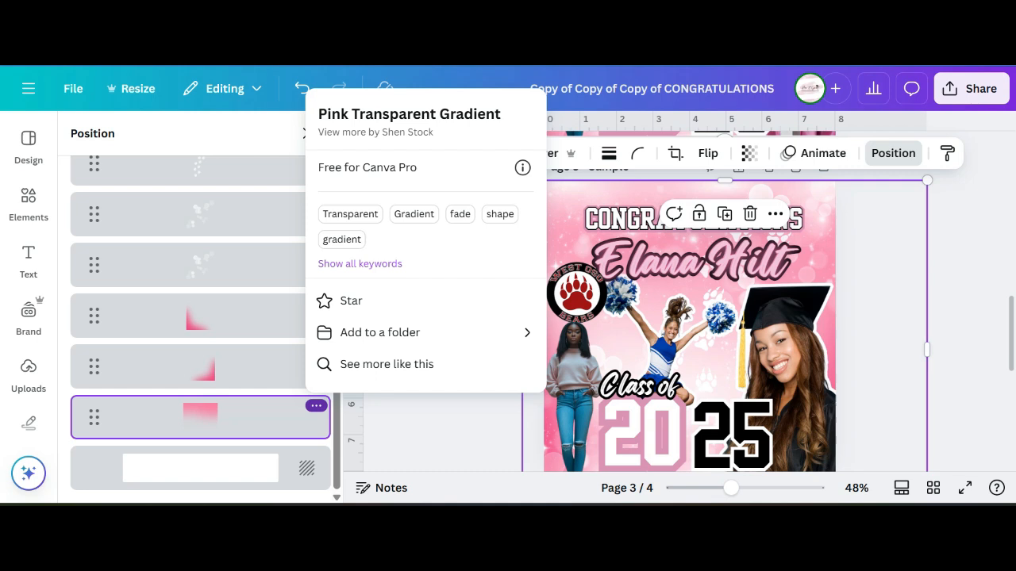
{"action": "left_click", "coordinate": [303, 133]}
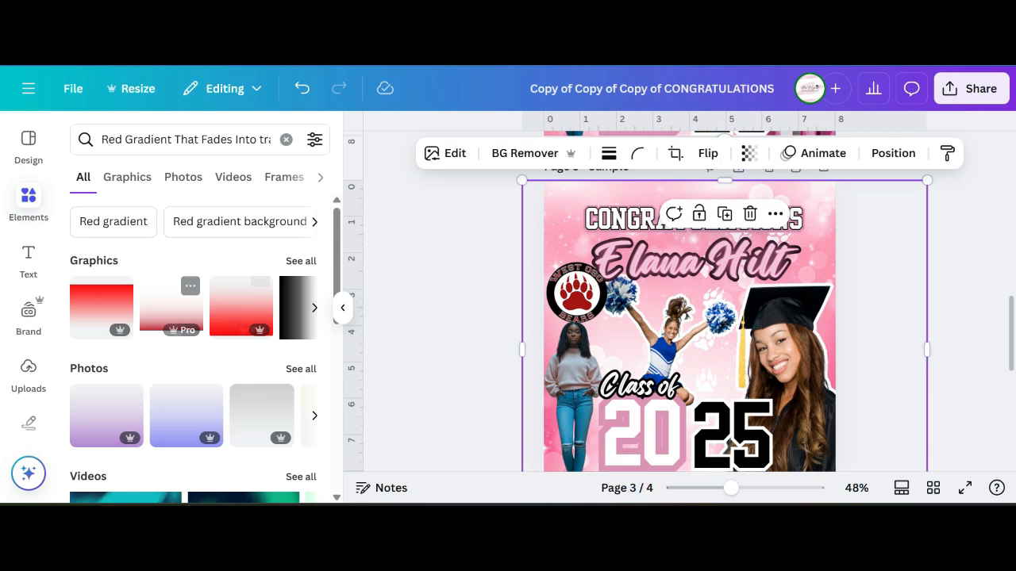
Browse the red gradient graphics and add the dark red gradient that fades to transparent to page 3
{"action": "left_click", "coordinate": [301, 260]}
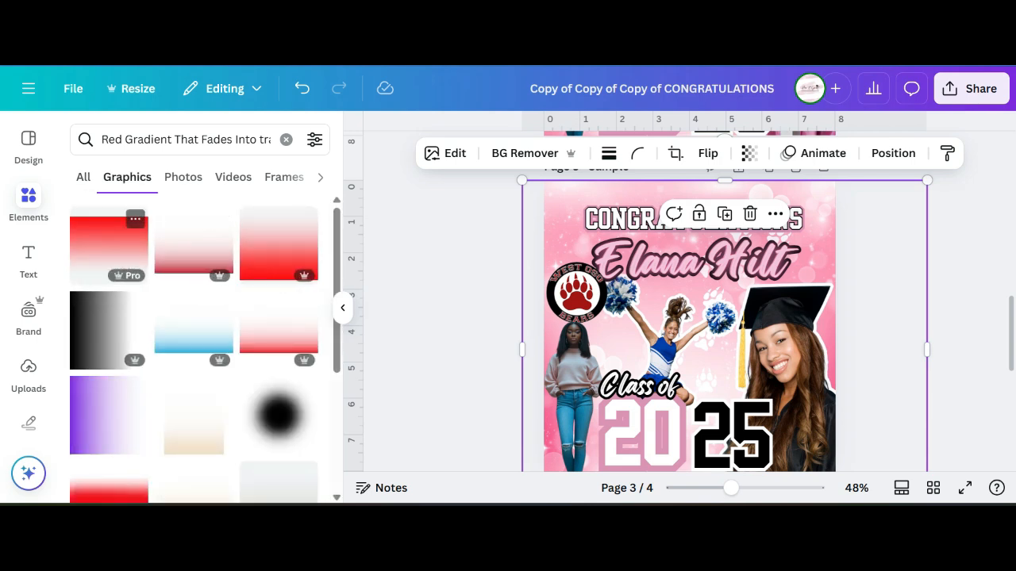
{"action": "scroll", "coordinate": [195, 350], "scroll_direction": "down", "scroll_amount": 5}
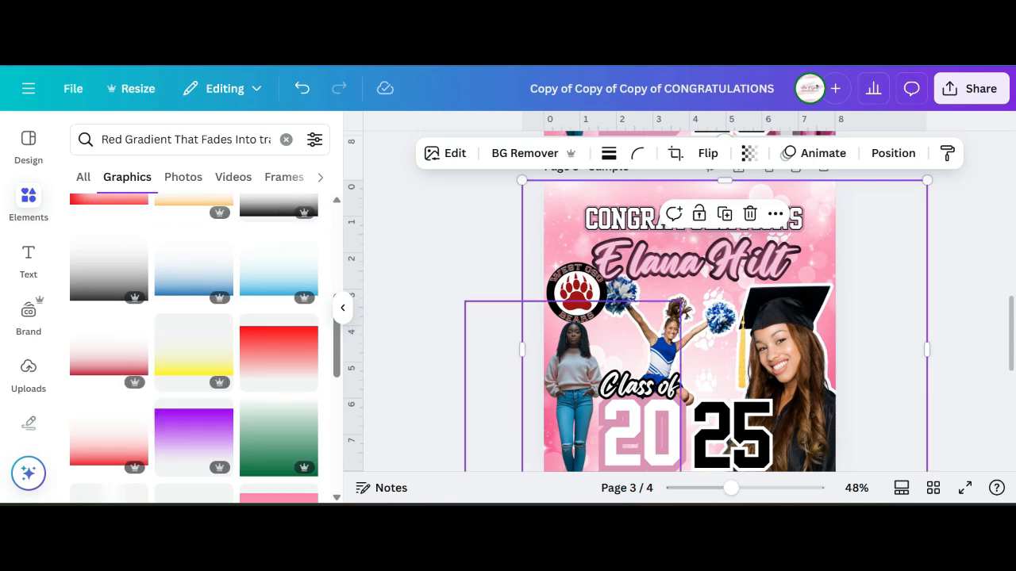
{"action": "scroll", "coordinate": [108, 350], "scroll_direction": "down", "scroll_amount": 1}
{"action": "scroll", "coordinate": [194, 349], "scroll_direction": "down", "scroll_amount": 3}
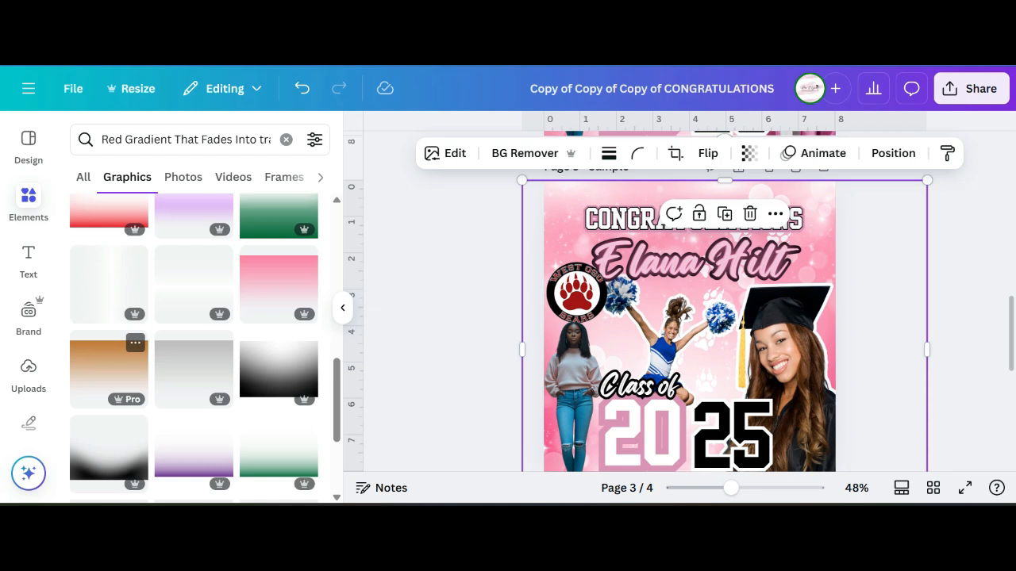
{"action": "scroll", "coordinate": [194, 349], "scroll_direction": "up", "scroll_amount": 3}
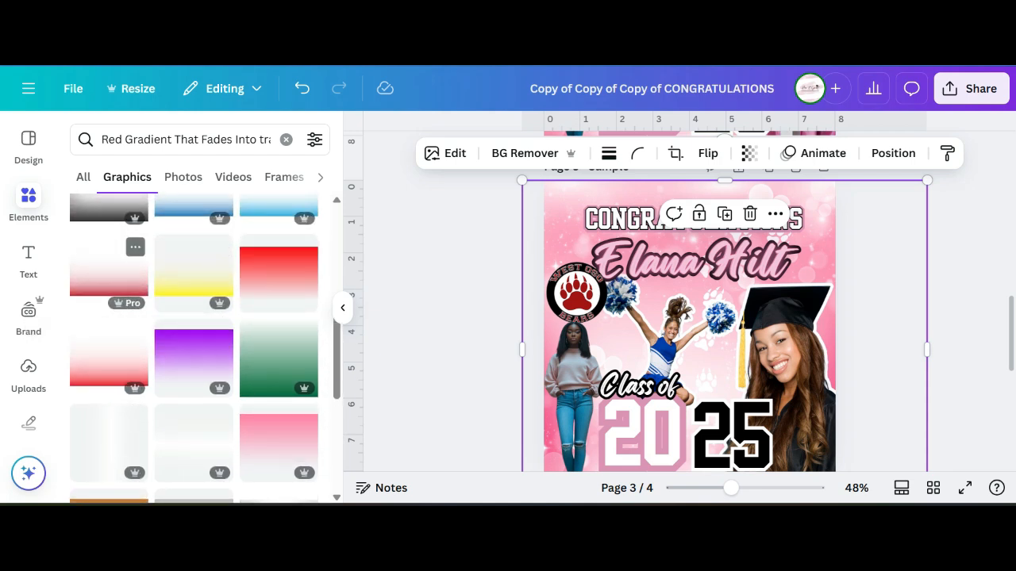
{"action": "left_click", "coordinate": [109, 270]}
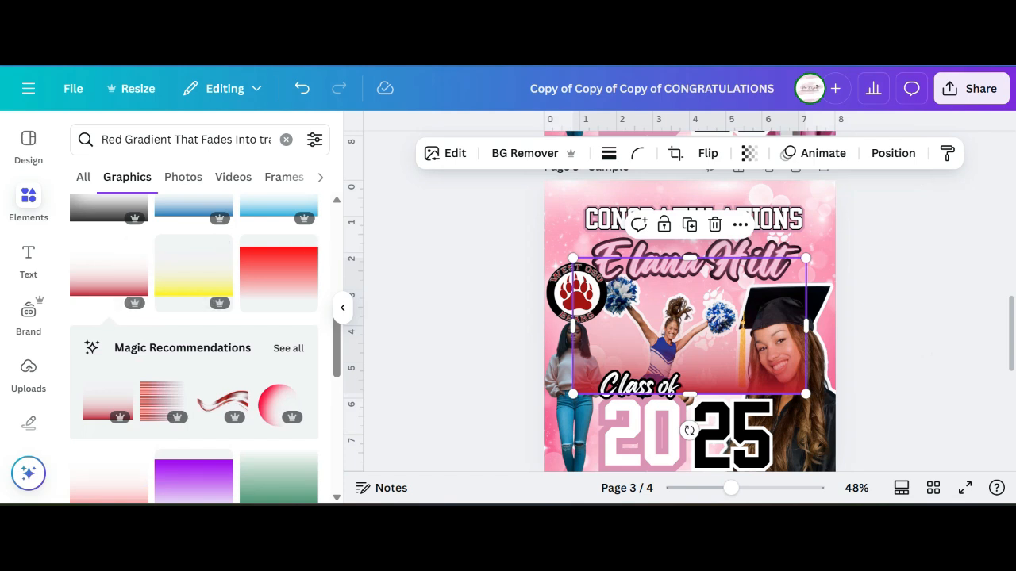
Move the new dark red gradient down page 3's layer order to just below the pink top gradient
{"action": "left_click", "coordinate": [897, 274]}
{"action": "left_click", "coordinate": [828, 261]}
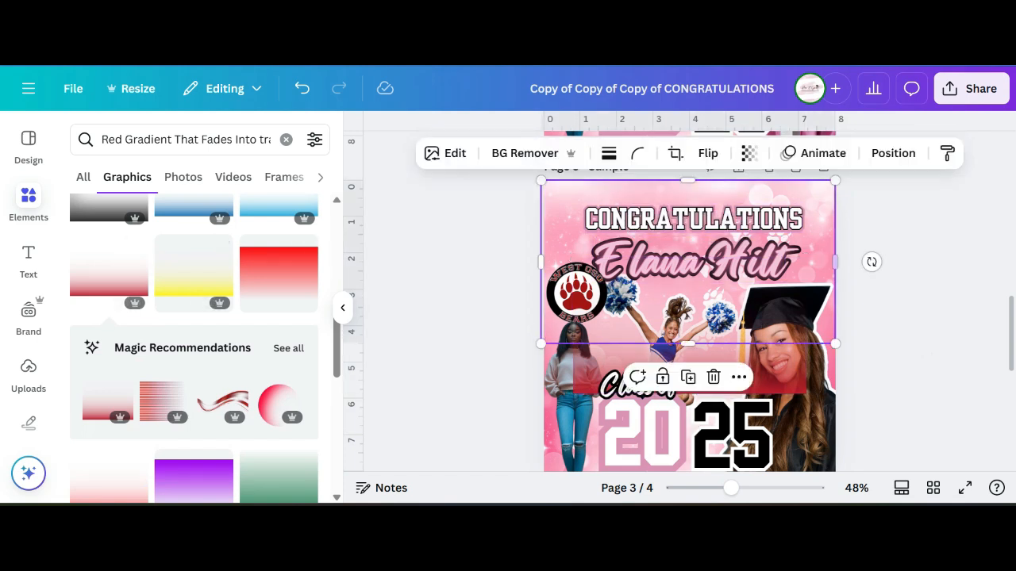
{"action": "left_click", "coordinate": [739, 377]}
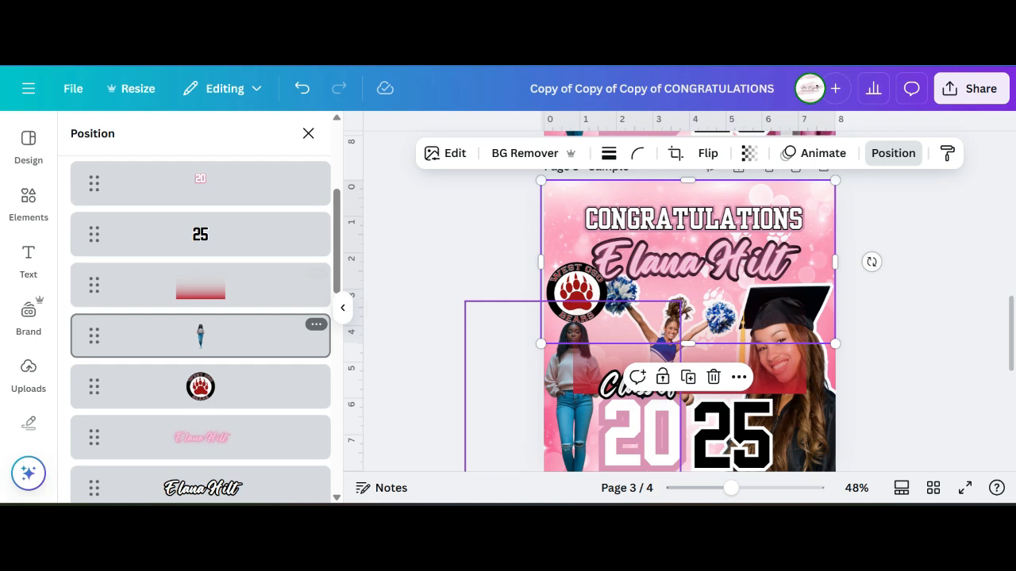
{"action": "left_click_drag", "start_coordinate": [200, 285], "coordinate": [202, 440]}
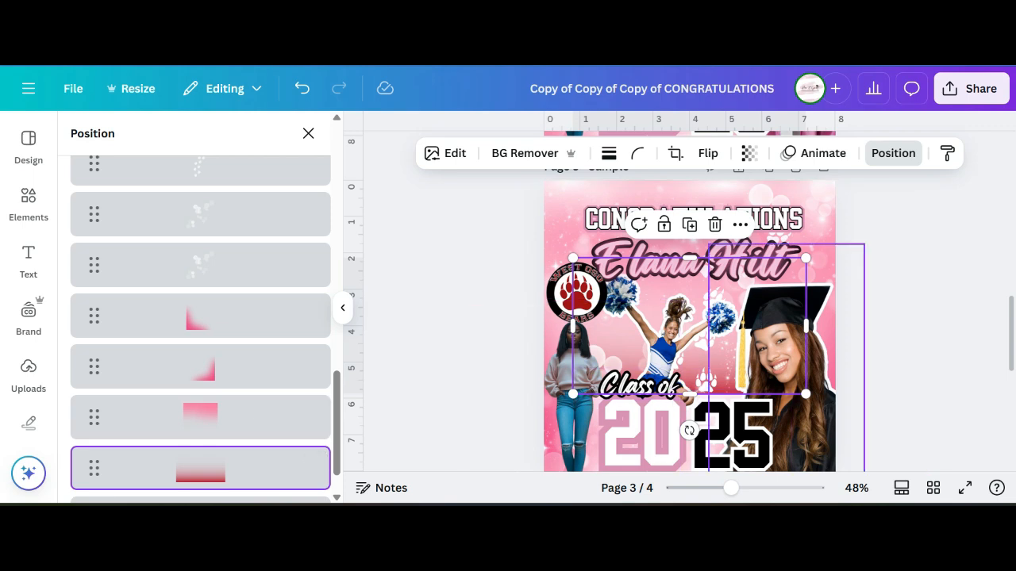
Rotate the dark red gradient 180 degrees and stretch it across page 3's full width up to the top edge
{"action": "left_click_drag", "start_coordinate": [689, 430], "coordinate": [741, 250]}
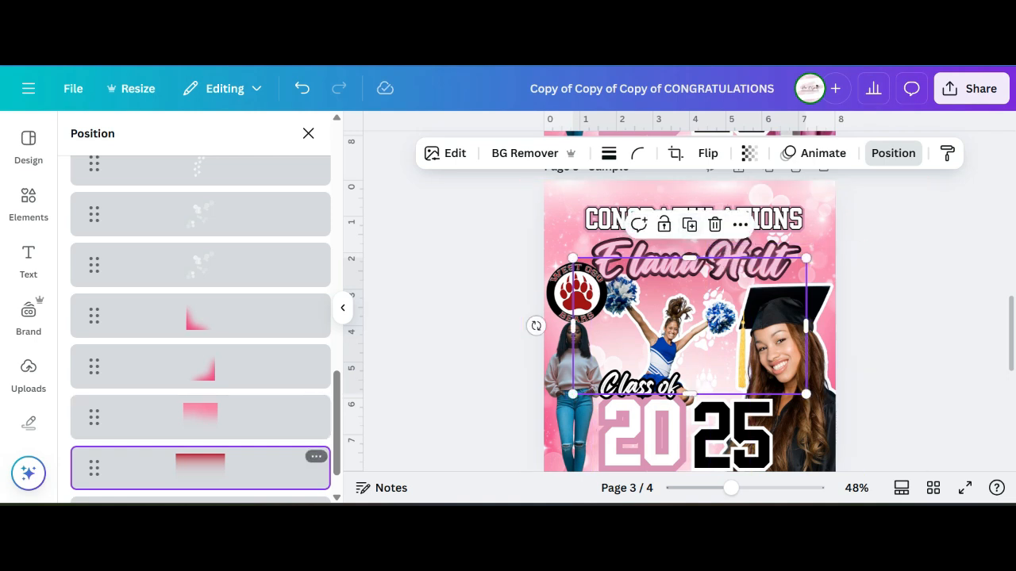
{"action": "left_click_drag", "start_coordinate": [807, 258], "coordinate": [834, 241]}
{"action": "left_click_drag", "start_coordinate": [572, 240], "coordinate": [546, 224]}
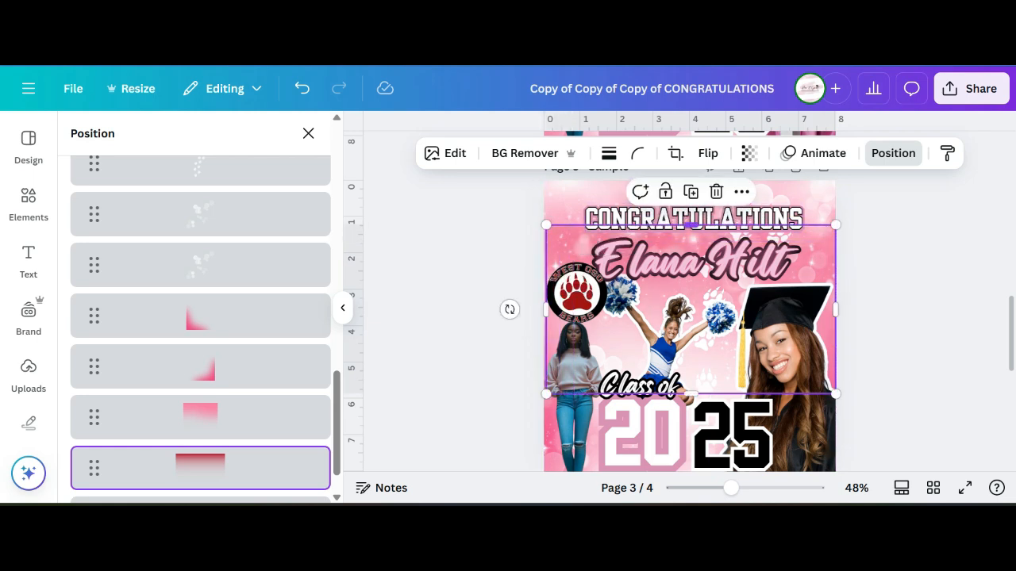
{"action": "left_click_drag", "start_coordinate": [691, 225], "coordinate": [691, 181]}
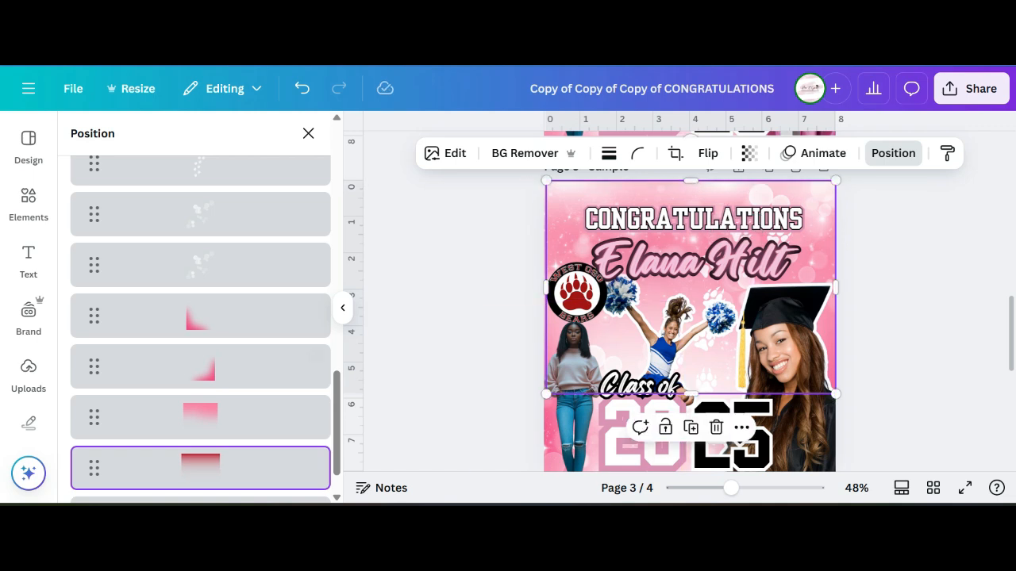
Delete the pink top gradient from page 3 and view the title and keywords of the pink lower-right corner gradient
{"action": "left_click", "coordinate": [316, 406]}
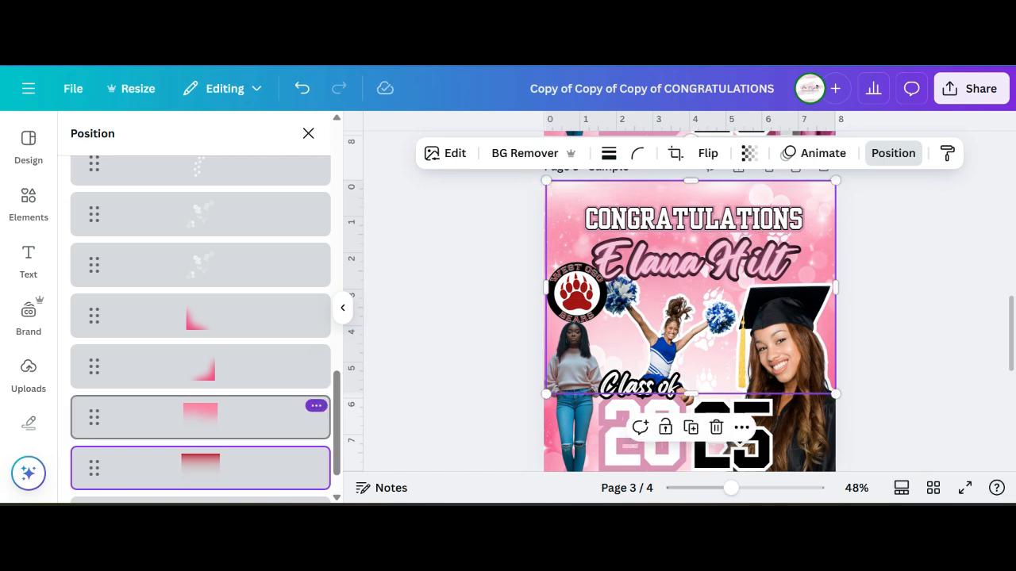
{"action": "left_click", "coordinate": [361, 222]}
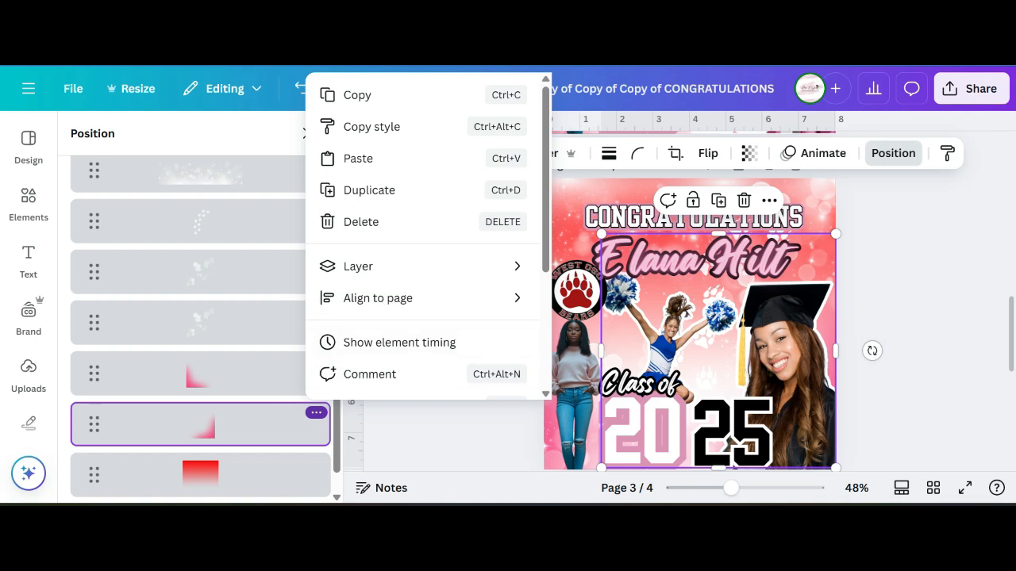
{"action": "scroll", "coordinate": [421, 167], "scroll_direction": "down", "scroll_amount": 4}
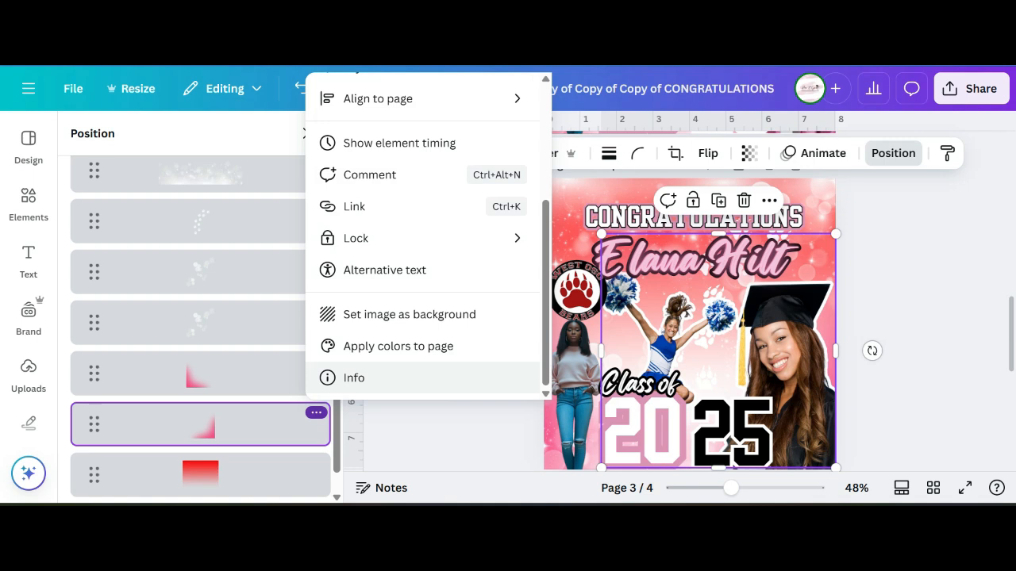
{"action": "left_click", "coordinate": [365, 378]}
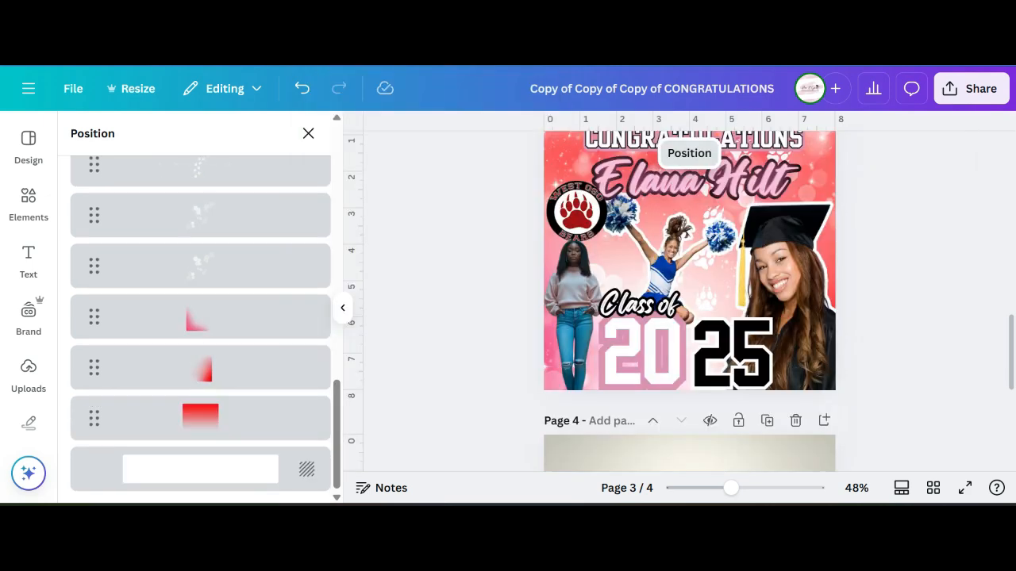
Duplicate the red gradient on page 3's right side and flip the copy horizontally
{"action": "left_click", "coordinate": [198, 367]}
{"action": "left_click", "coordinate": [745, 424]}
{"action": "left_click_drag", "start_coordinate": [199, 270], "coordinate": [178, 488]}
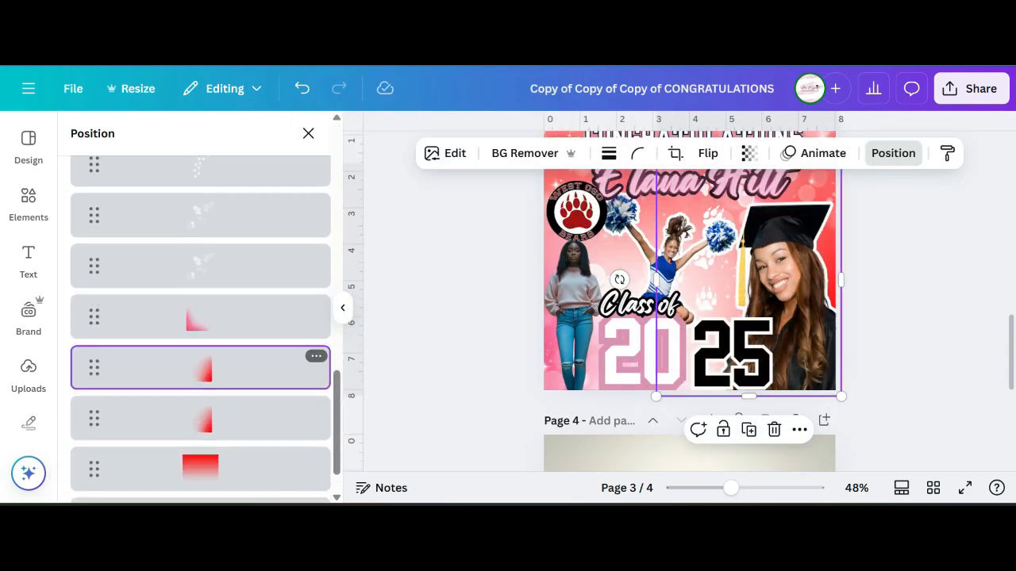
{"action": "left_click", "coordinate": [708, 153]}
{"action": "left_click", "coordinate": [721, 195]}
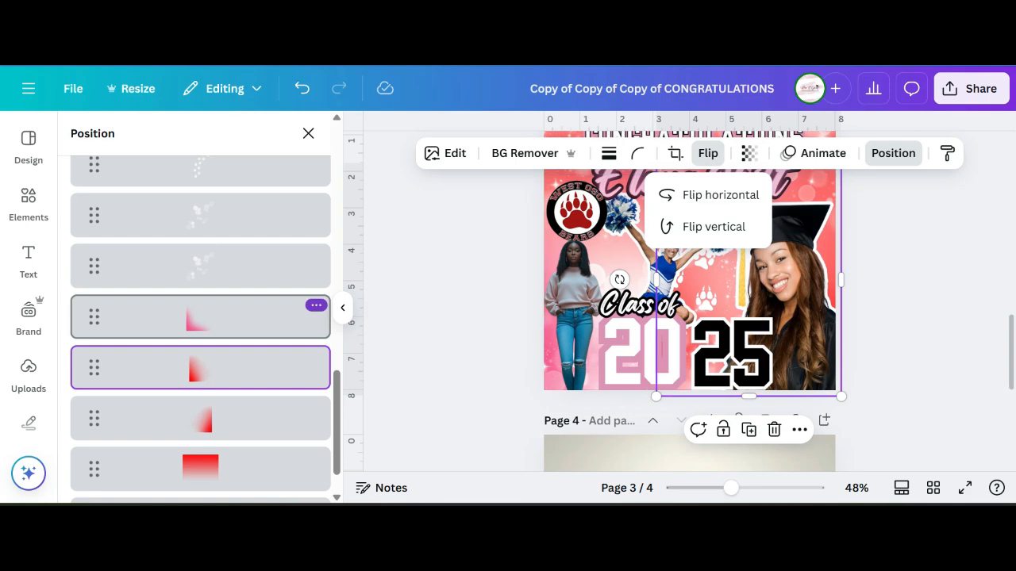
Delete the pink lower-left corner gradient and bring the flipped red gradient over to page 3's left edge
{"action": "left_click", "coordinate": [198, 317]}
{"action": "key", "text": "Delete"}
{"action": "left_click", "coordinate": [199, 317]}
{"action": "left_click_drag", "start_coordinate": [657, 396], "coordinate": [650, 403]}
{"action": "scroll", "coordinate": [650, 363], "scroll_direction": "up", "scroll_amount": 1}
{"action": "left_click_drag", "start_coordinate": [650, 363], "coordinate": [543, 362]}
{"action": "scroll", "coordinate": [635, 357], "scroll_direction": "down", "scroll_amount": 1}
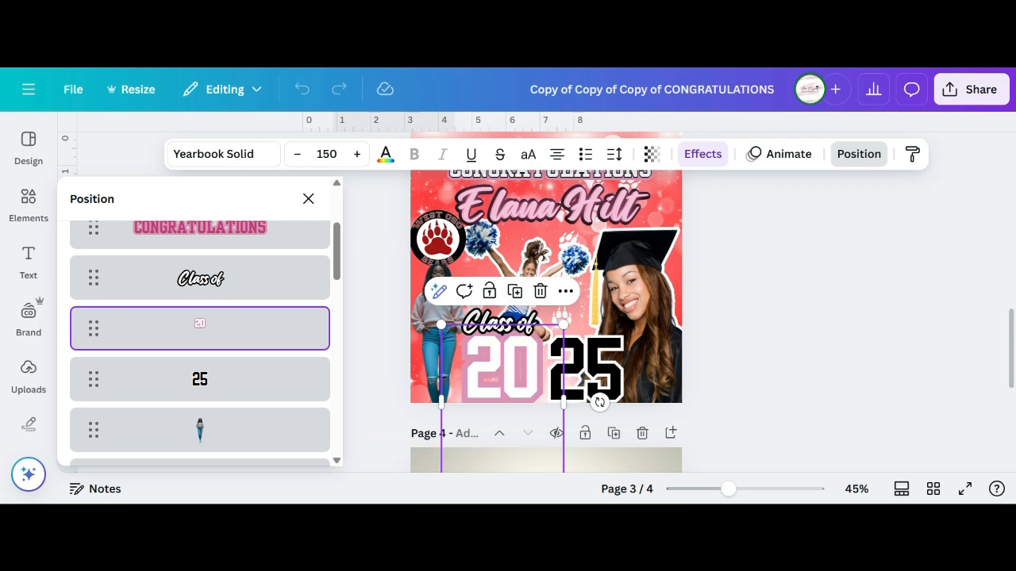
Set the outline color of the "20" text to dark red #A31513, sampled from the paw in the Bears logo
{"action": "left_click", "coordinate": [702, 154]}
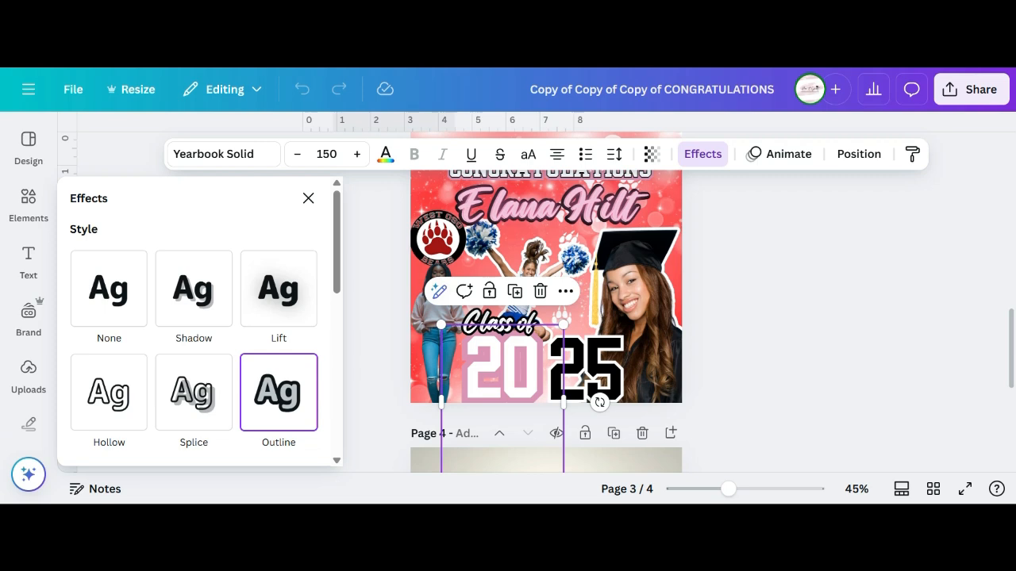
{"action": "scroll", "coordinate": [302, 365], "scroll_direction": "down", "scroll_amount": 4}
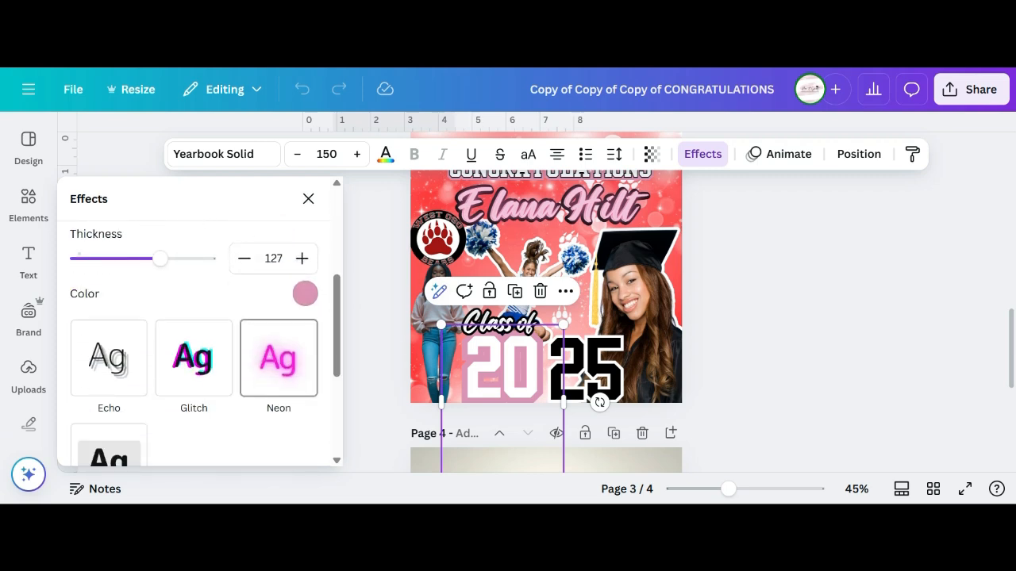
{"action": "scroll", "coordinate": [301, 365], "scroll_direction": "up", "scroll_amount": 1}
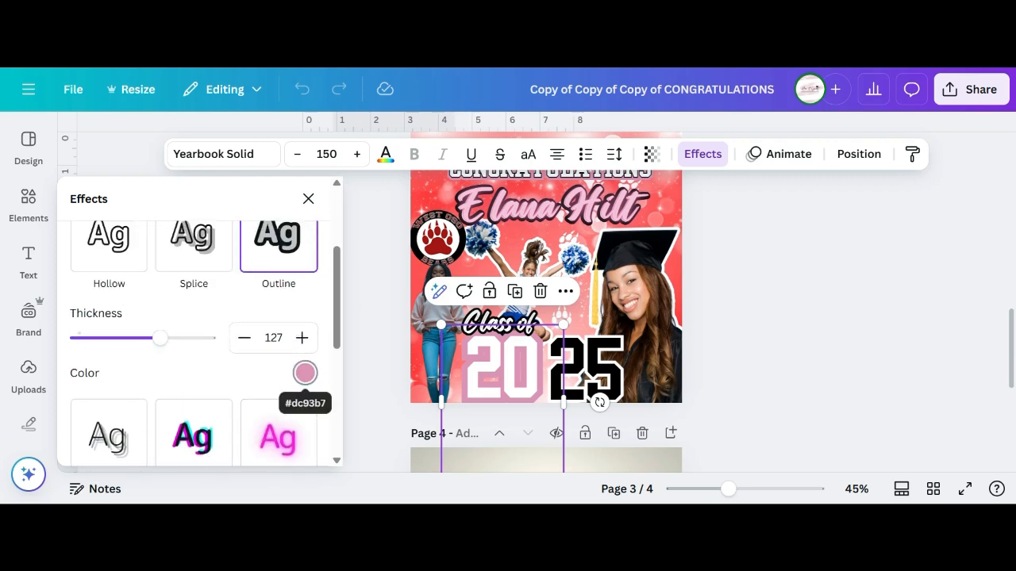
{"action": "left_click", "coordinate": [304, 373]}
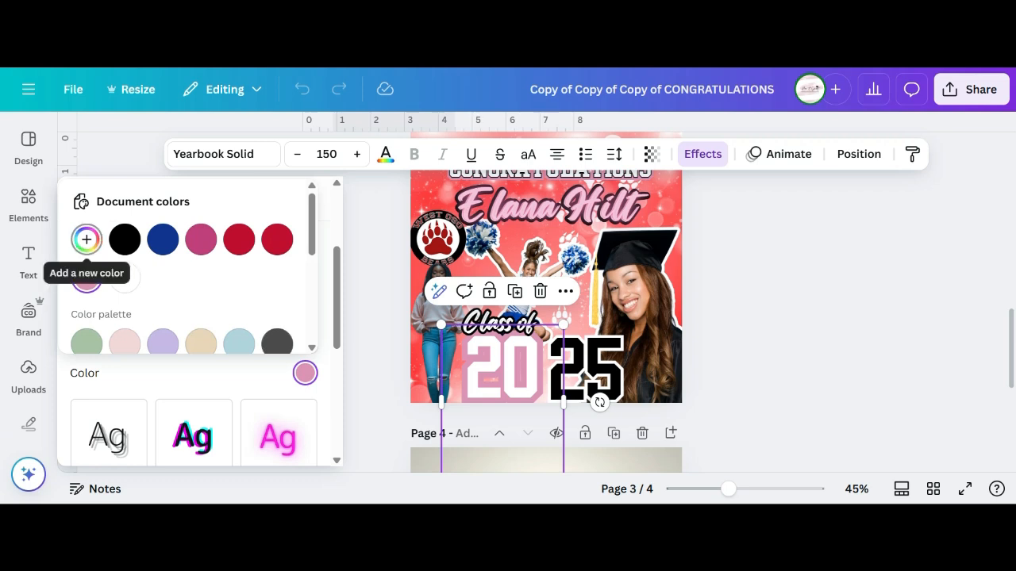
{"action": "left_click", "coordinate": [86, 239]}
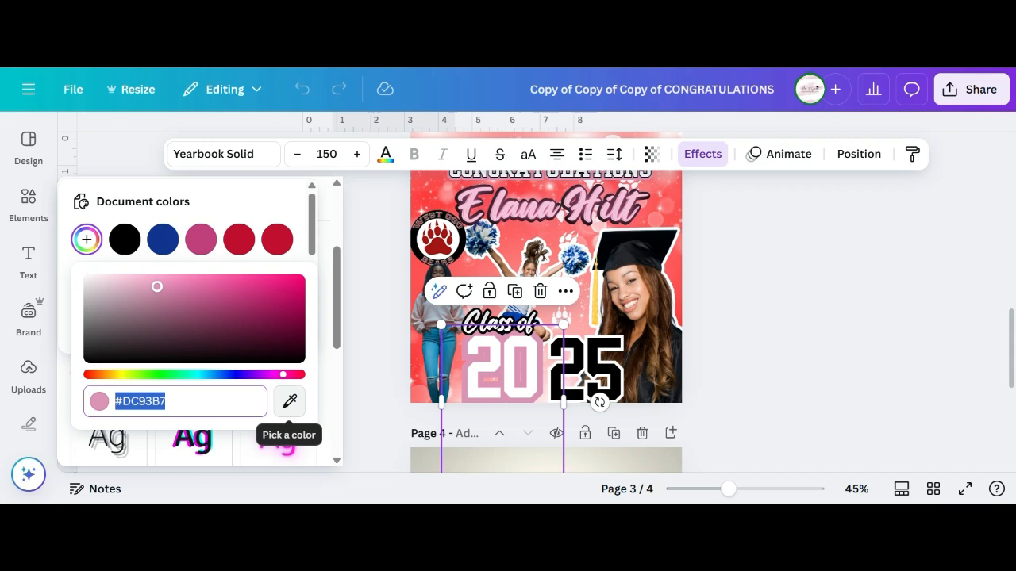
{"action": "left_click", "coordinate": [289, 401]}
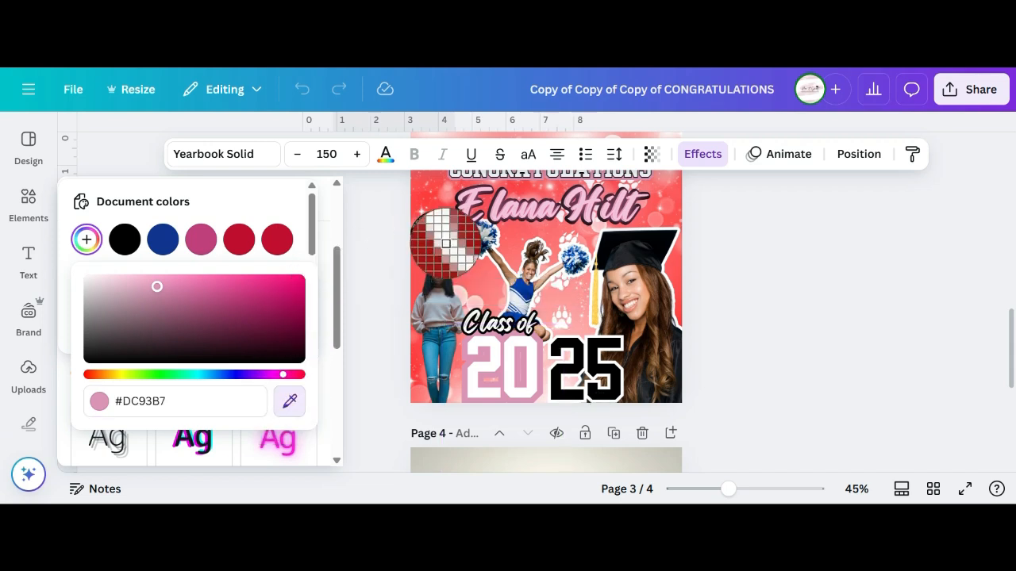
{"action": "left_click", "coordinate": [440, 247]}
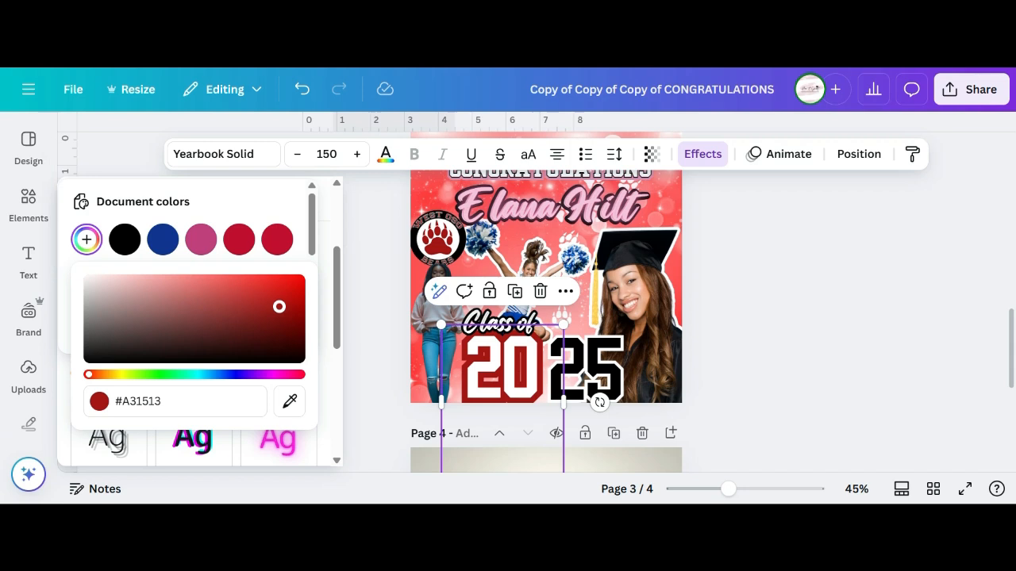
Change the pink student name text's color to red #c20f2f, and try white on it
{"action": "left_click", "coordinate": [546, 213]}
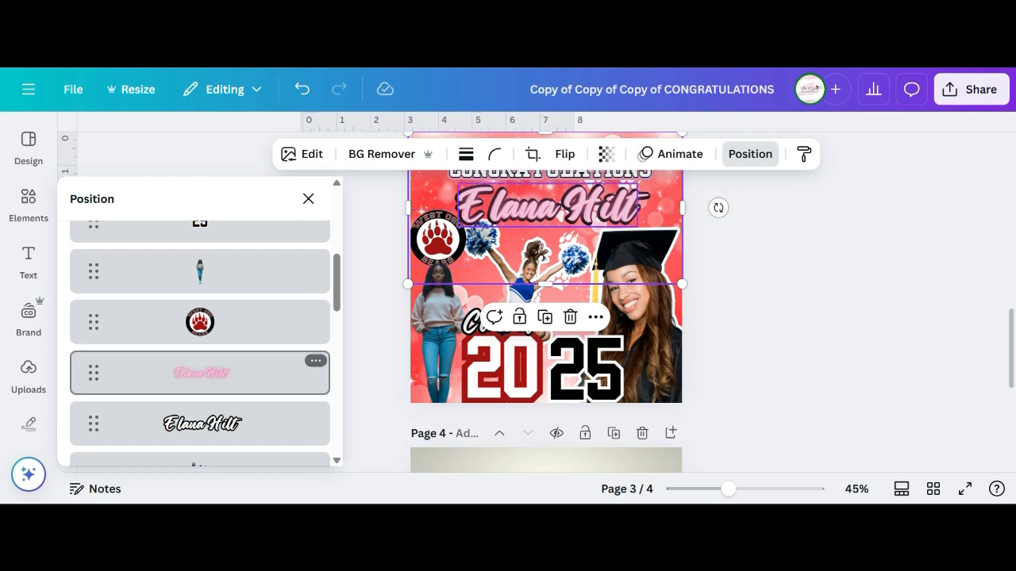
{"action": "left_click", "coordinate": [200, 373]}
{"action": "left_click", "coordinate": [702, 154]}
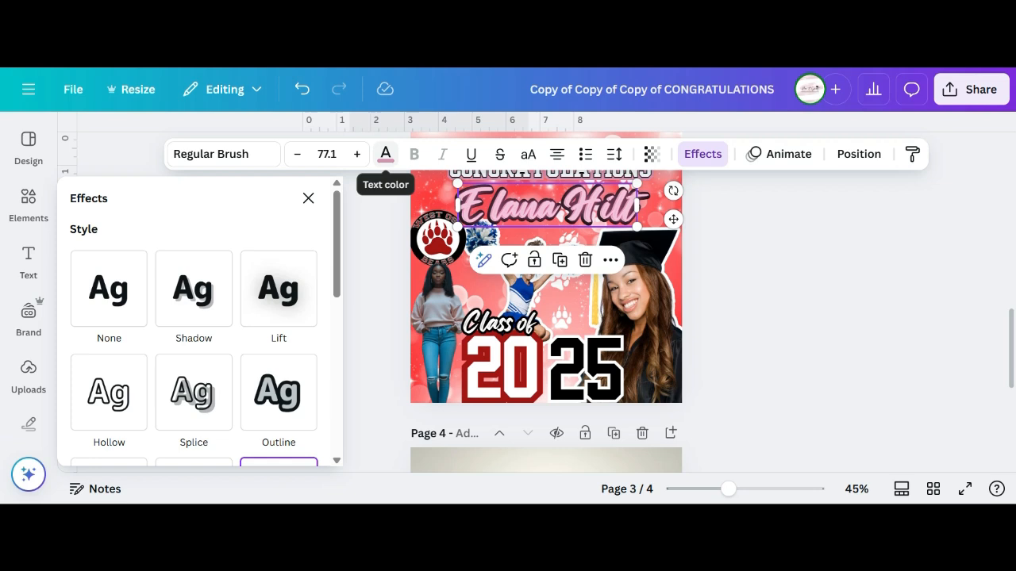
{"action": "left_click", "coordinate": [386, 154]}
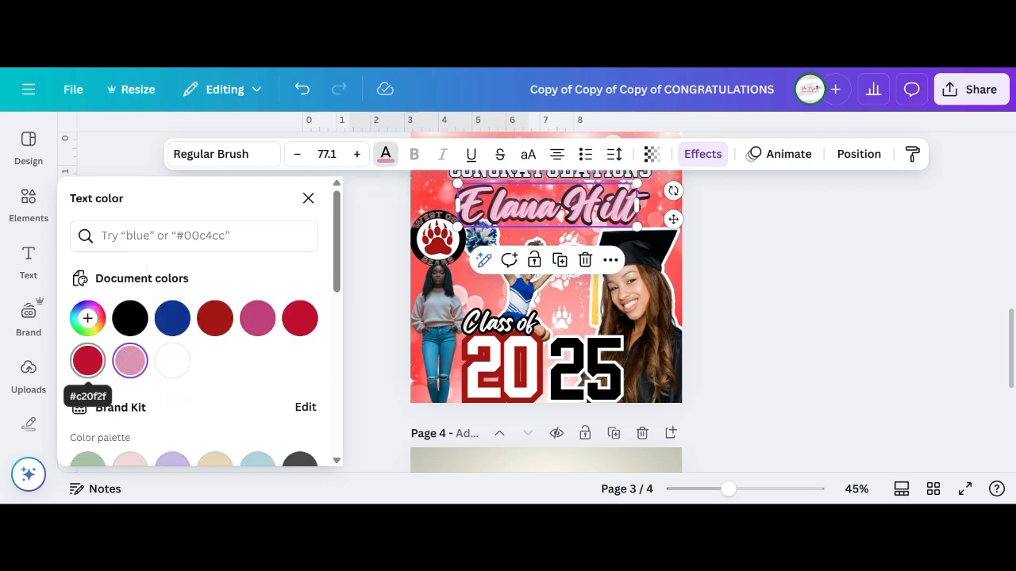
{"action": "left_click", "coordinate": [87, 360]}
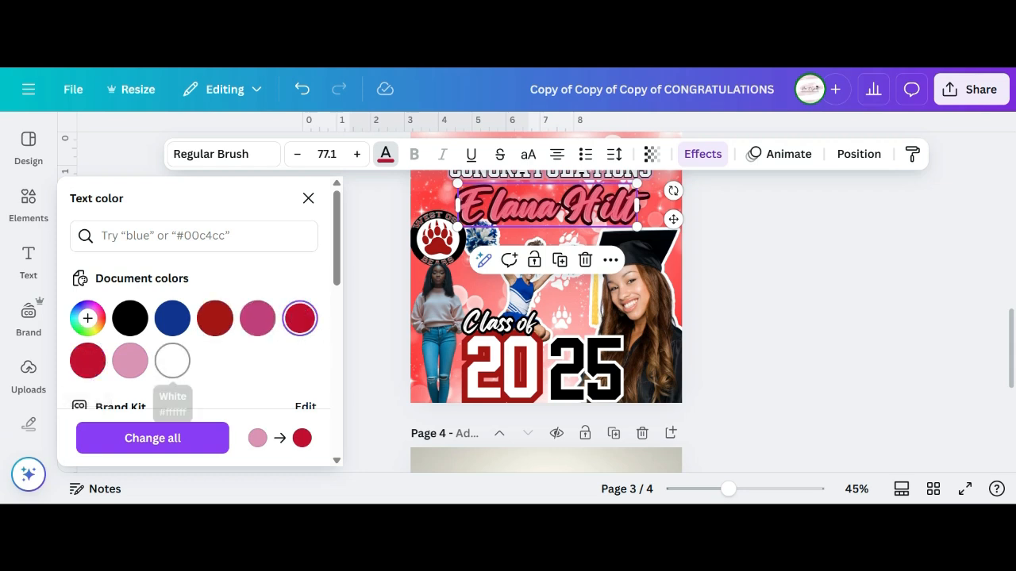
{"action": "left_click", "coordinate": [173, 360]}
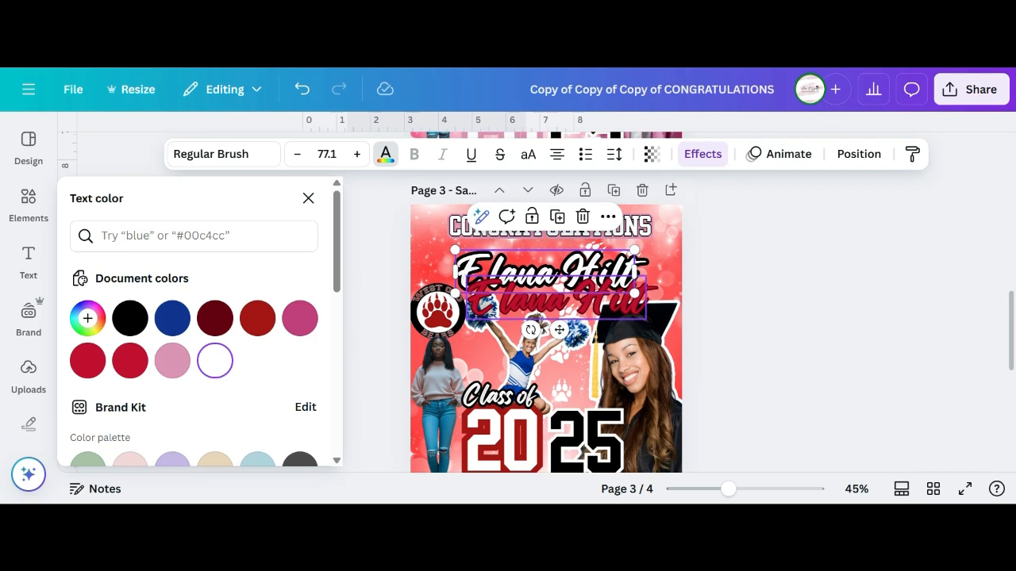
Shift the white student name slightly higher and stack the red name text directly over it, beneath CONGRATULATIONS
{"action": "left_click", "coordinate": [608, 217]}
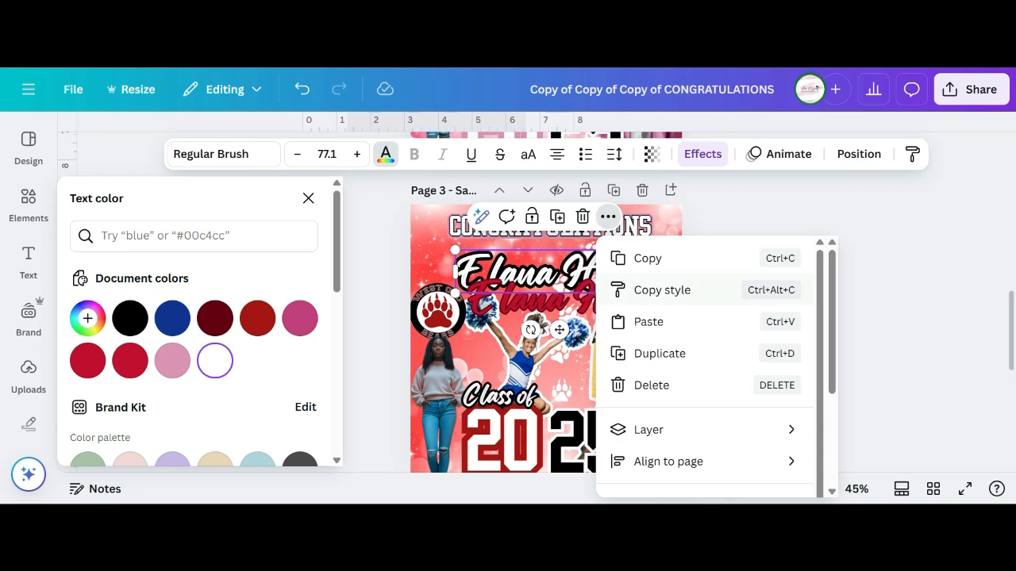
{"action": "mouse_move", "coordinate": [648, 429]}
{"action": "left_click", "coordinate": [437, 477]}
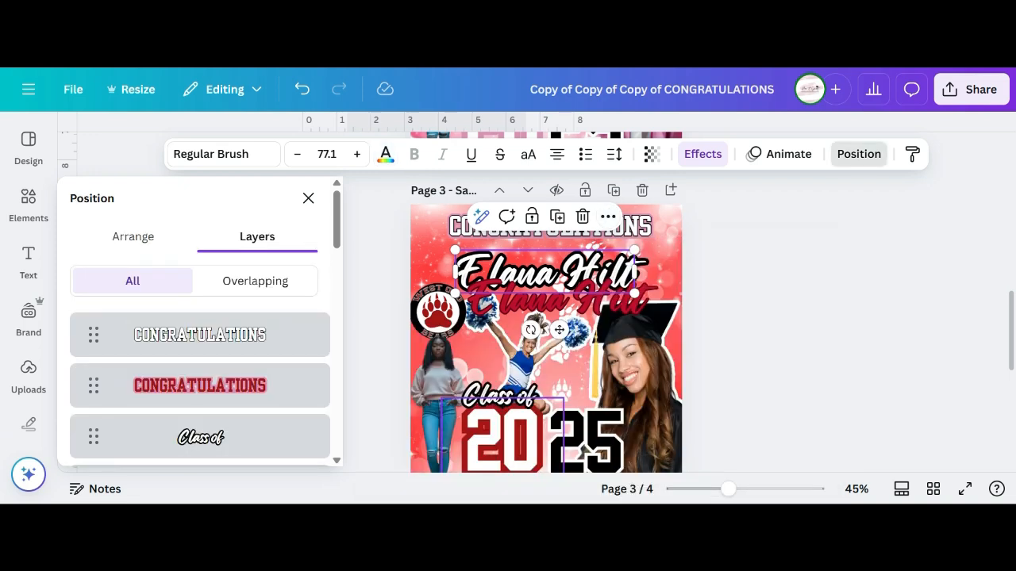
{"action": "scroll", "coordinate": [199, 333], "scroll_direction": "down", "scroll_amount": 4}
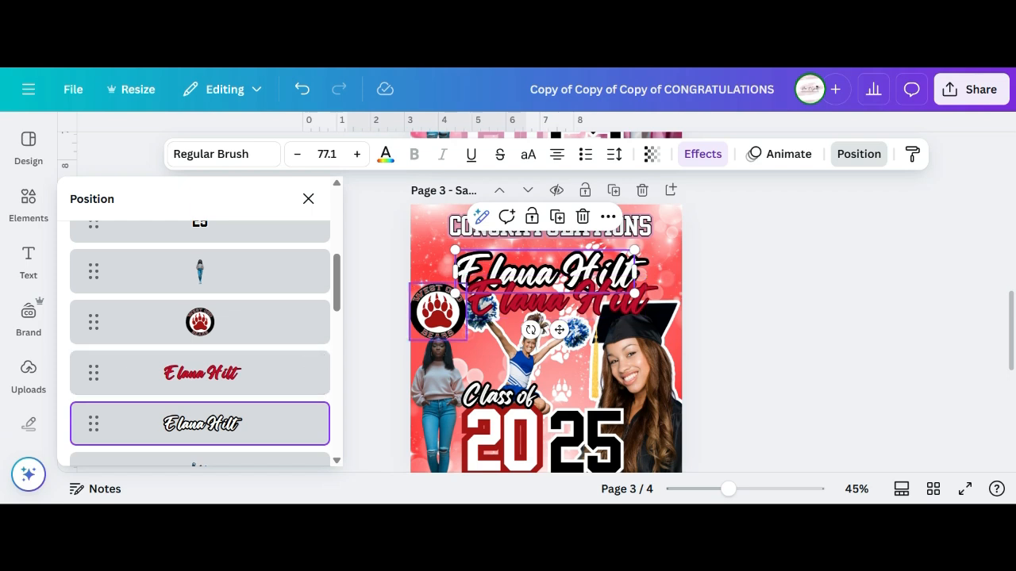
{"action": "left_click_drag", "start_coordinate": [546, 270], "coordinate": [548, 265]}
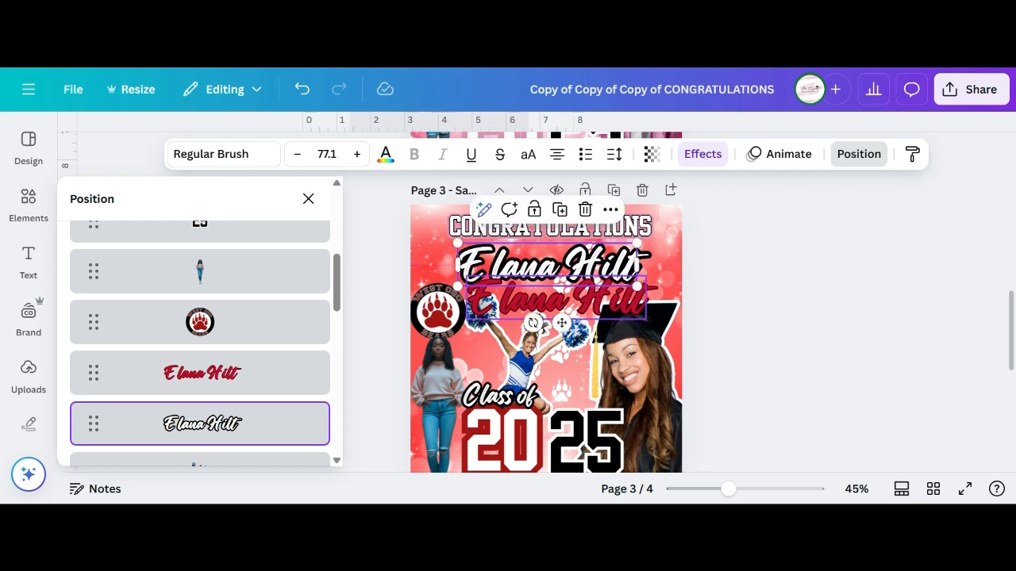
{"action": "left_click", "coordinate": [554, 299]}
{"action": "left_click_drag", "start_coordinate": [554, 299], "coordinate": [551, 264]}
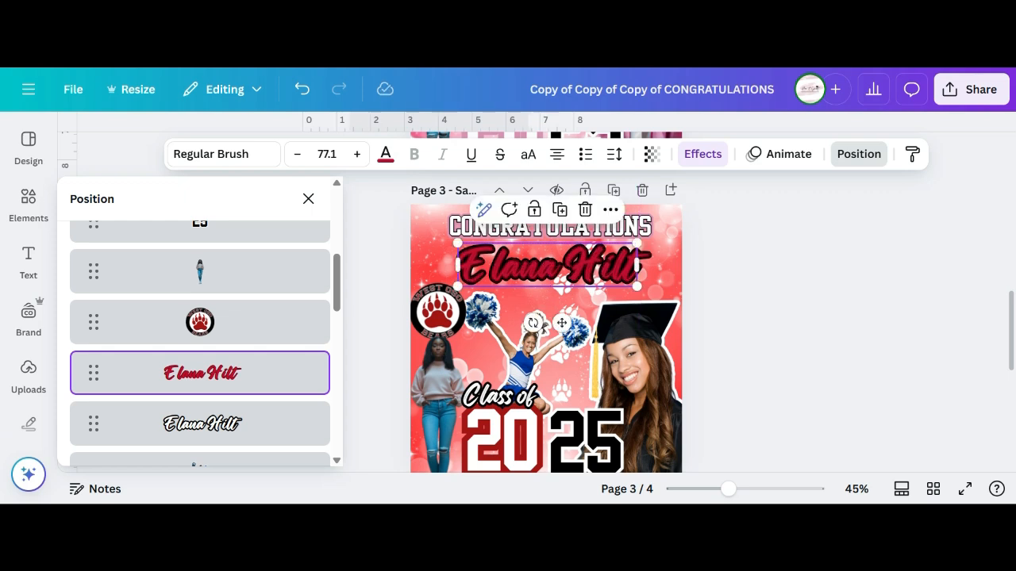
Review the stacked student name on page 3 and the whole graduation design on page 1 with nothing selected
{"action": "left_click", "coordinate": [308, 199]}
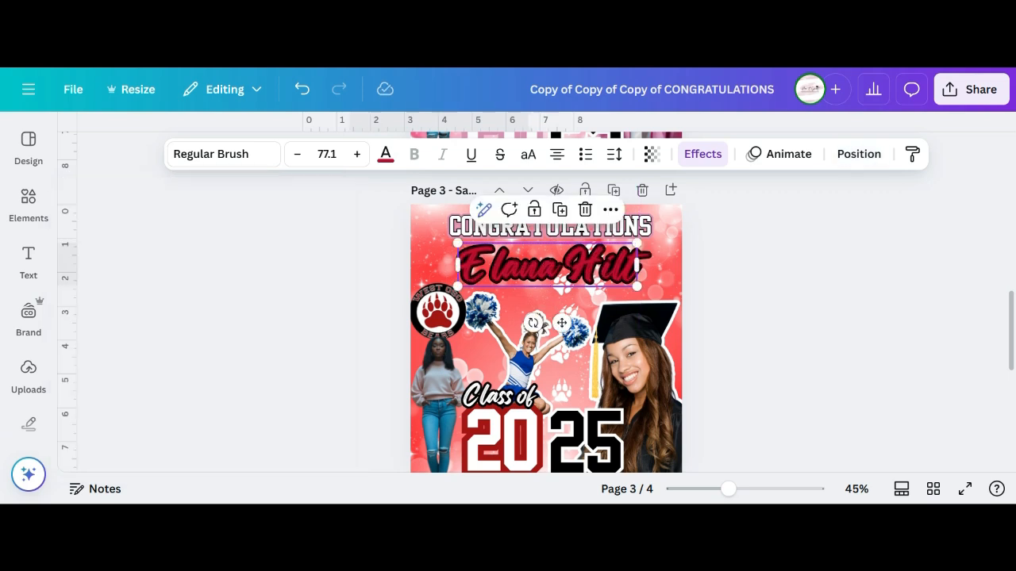
{"action": "key", "text": "Escape"}
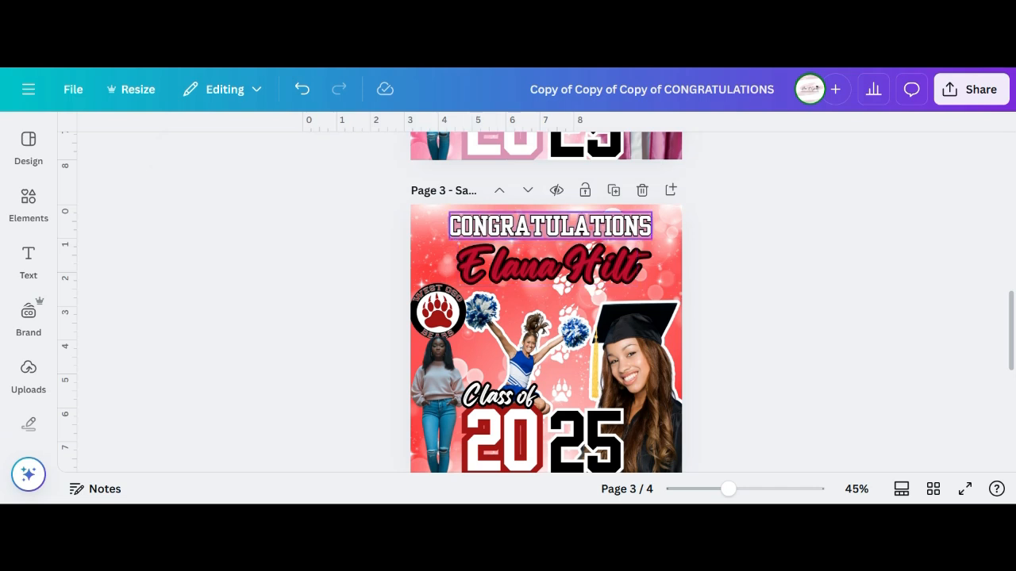
{"action": "left_click", "coordinate": [547, 265]}
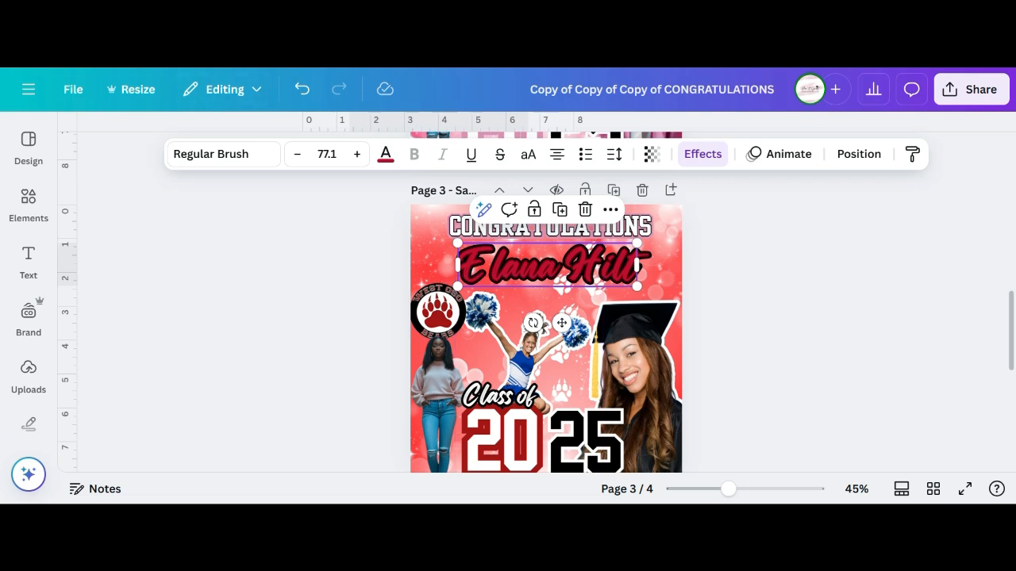
{"action": "key", "text": "Escape"}
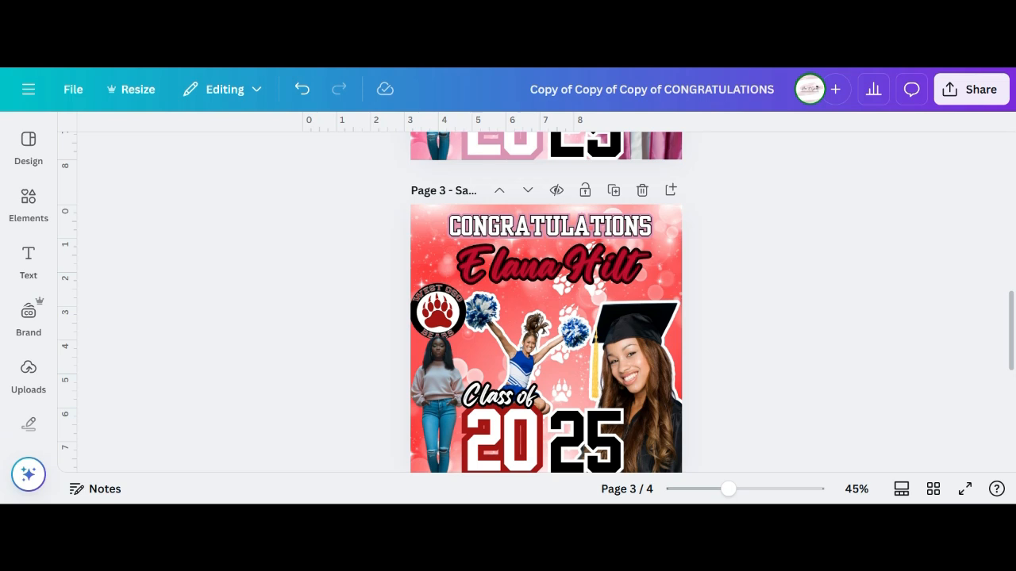
{"action": "scroll", "coordinate": [546, 301], "scroll_direction": "down", "scroll_amount": 3}
{"action": "left_click_drag", "start_coordinate": [338, 238], "coordinate": [538, 438]}
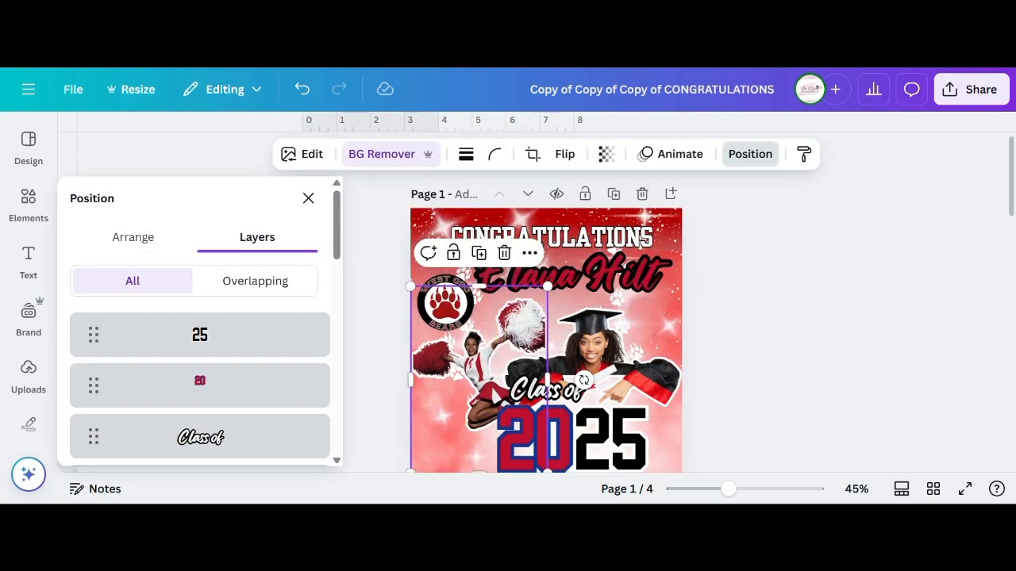
{"action": "left_click", "coordinate": [308, 198]}
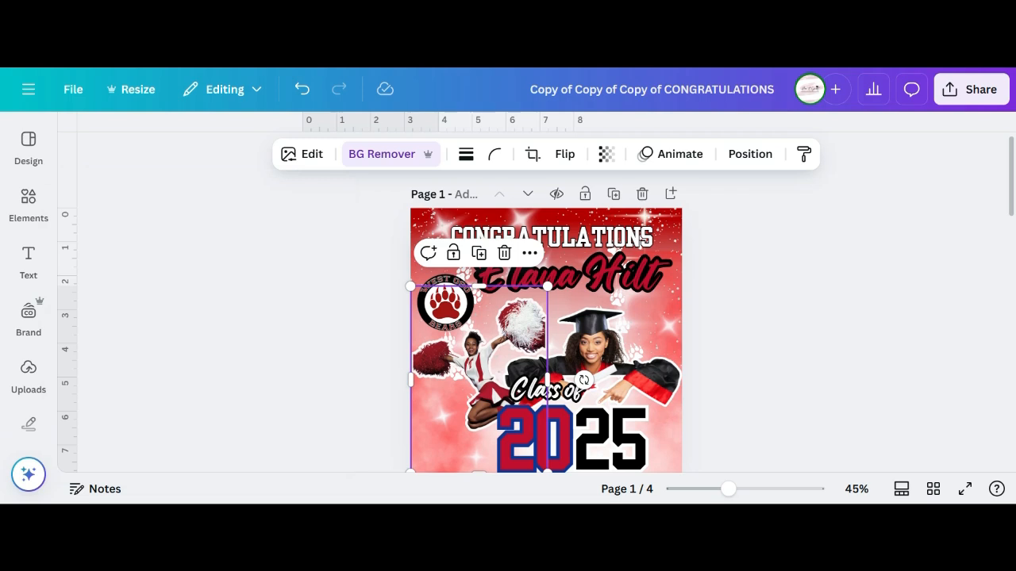
{"action": "left_click", "coordinate": [754, 310]}
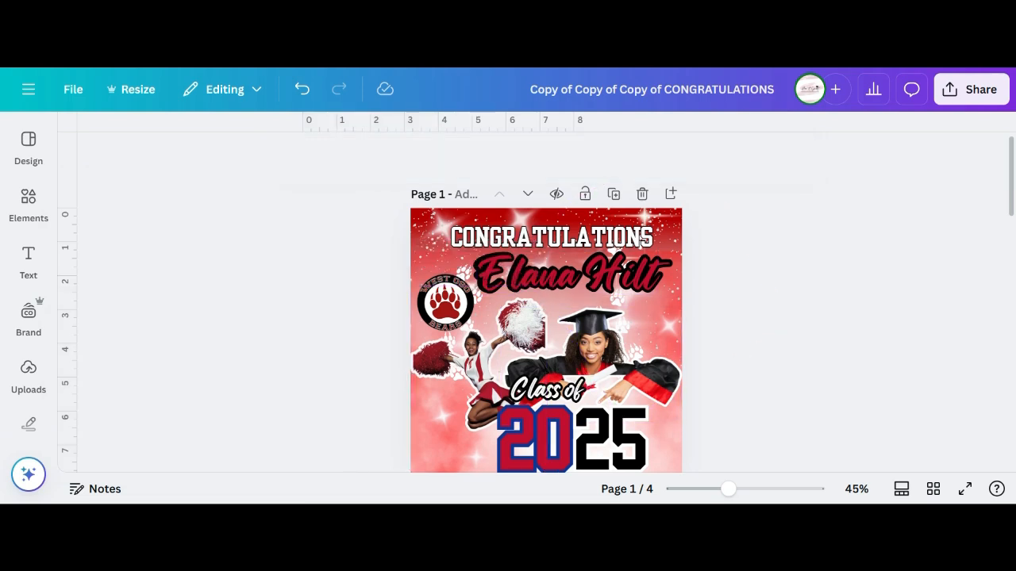
{"action": "scroll", "coordinate": [546, 302], "scroll_direction": "down", "scroll_amount": 2}
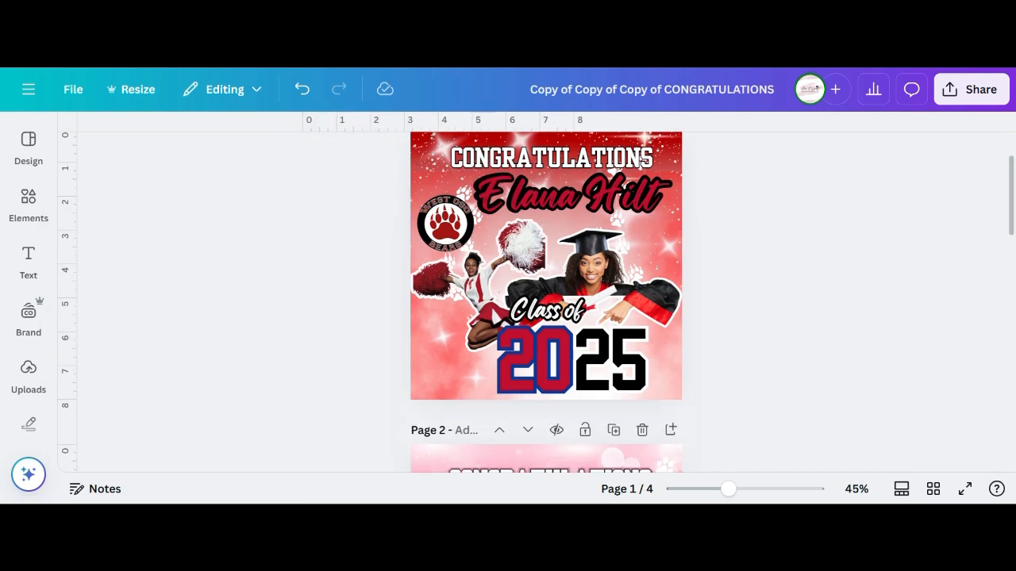
{"action": "scroll", "coordinate": [546, 302], "scroll_direction": "up", "scroll_amount": 2}
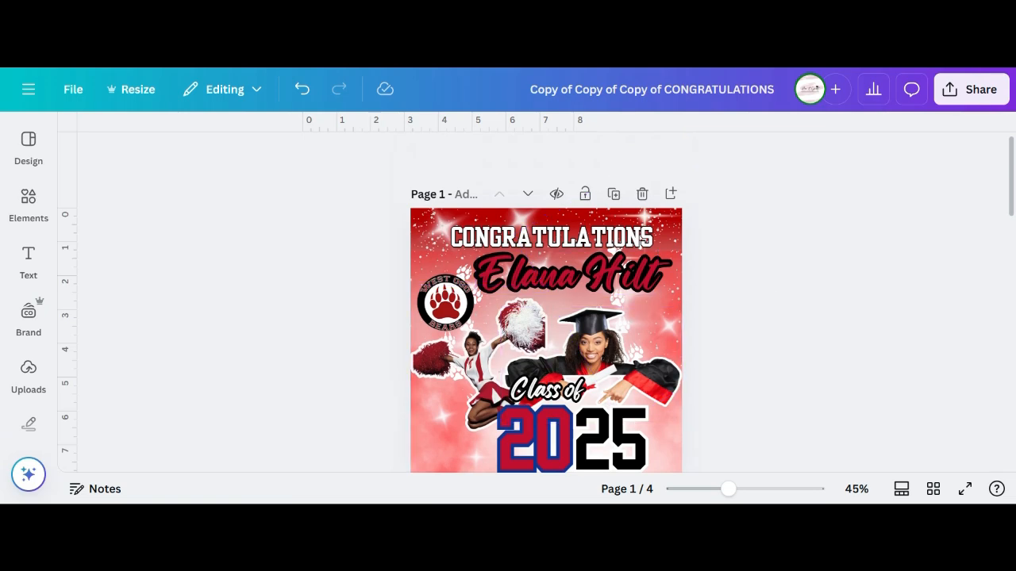
{"action": "left_click_drag", "start_coordinate": [727, 489], "coordinate": [736, 489]}
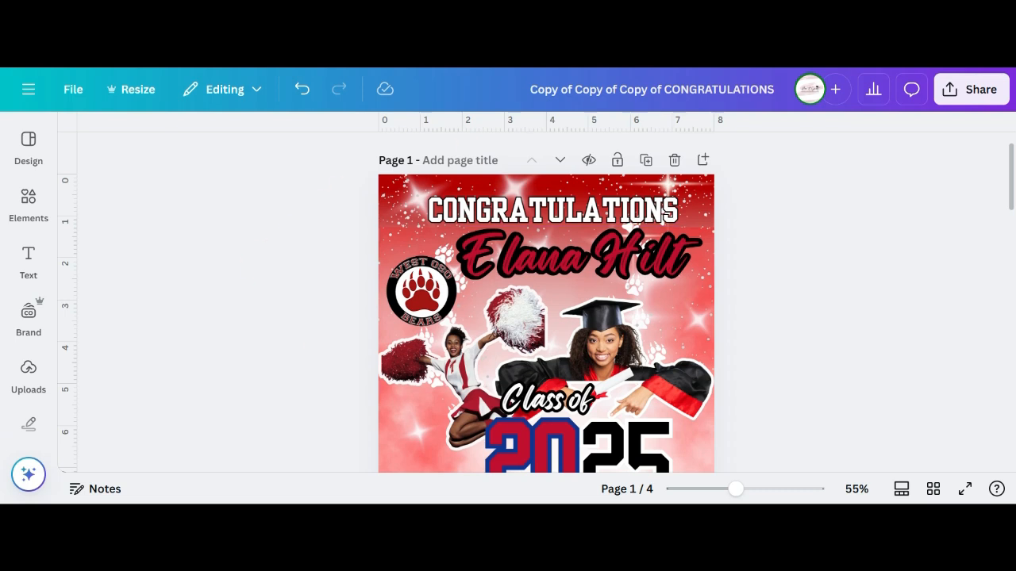
{"action": "scroll", "coordinate": [665, 211], "scroll_direction": "down", "scroll_amount": 1}
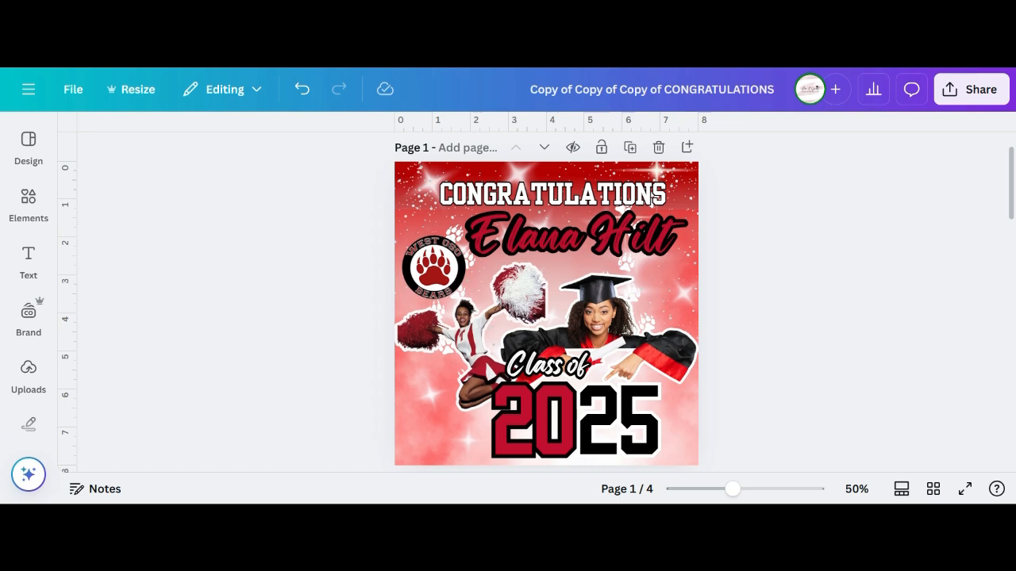
Set up a PNG download of the design that includes only page 1
{"action": "left_click", "coordinate": [971, 89]}
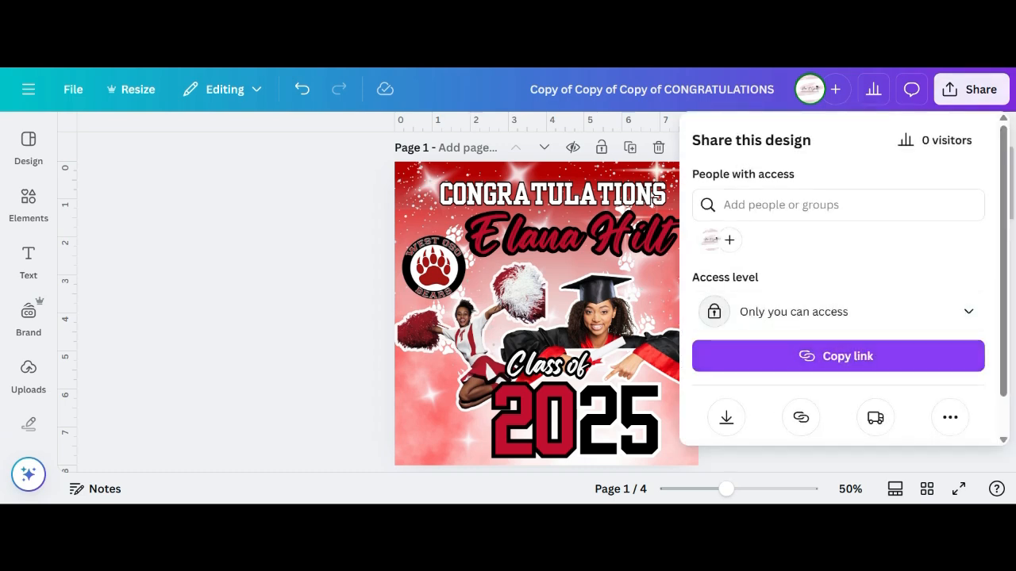
{"action": "left_click", "coordinate": [726, 375]}
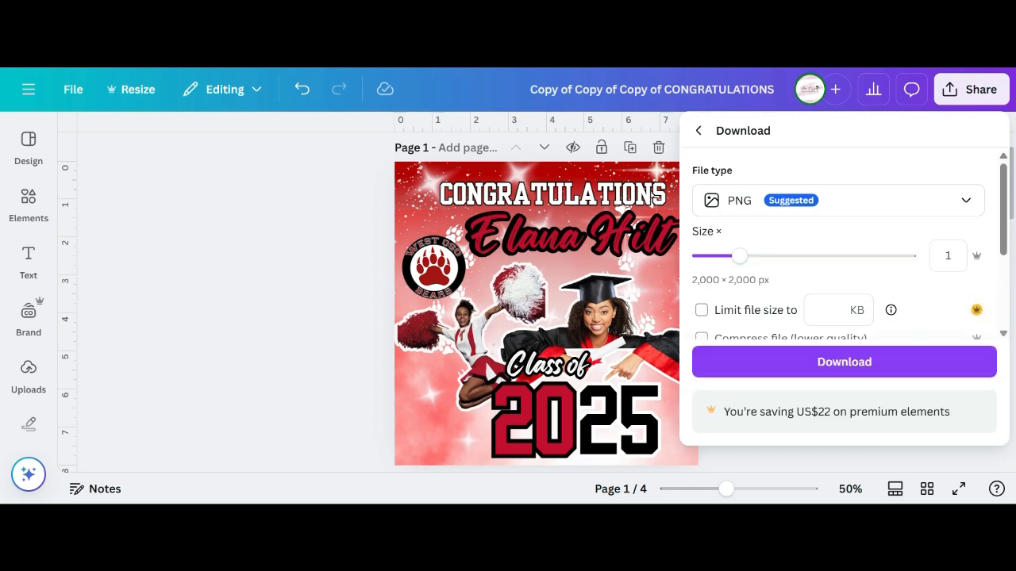
{"action": "scroll", "coordinate": [845, 253], "scroll_direction": "down", "scroll_amount": 1}
{"action": "scroll", "coordinate": [844, 246], "scroll_direction": "down", "scroll_amount": 1}
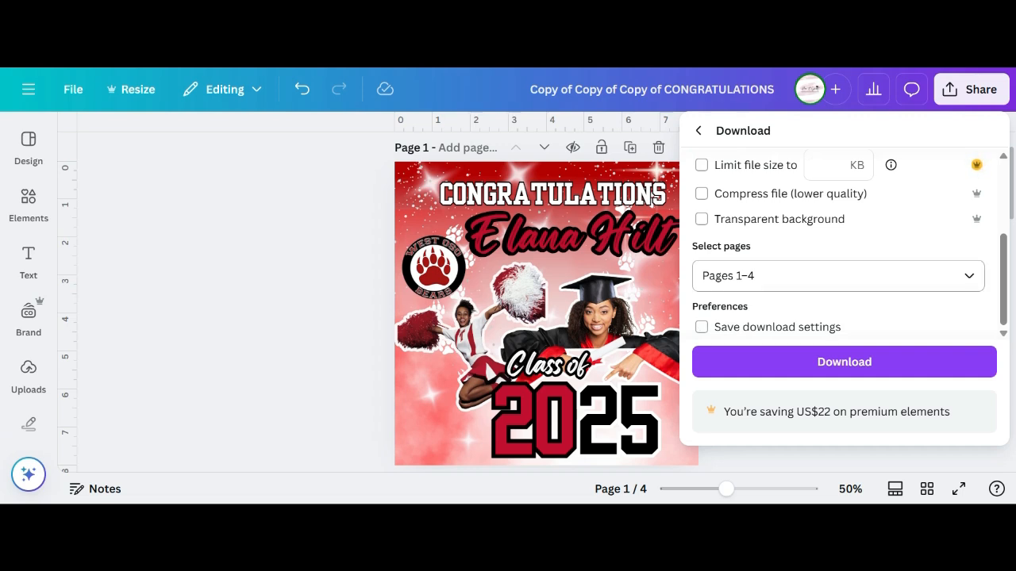
{"action": "left_click", "coordinate": [838, 276]}
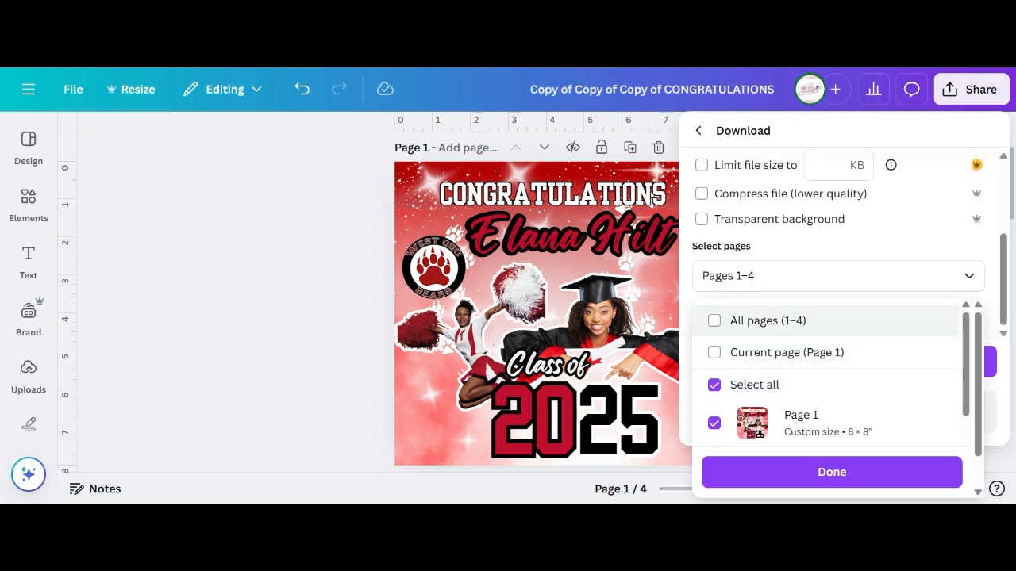
{"action": "left_click", "coordinate": [754, 385]}
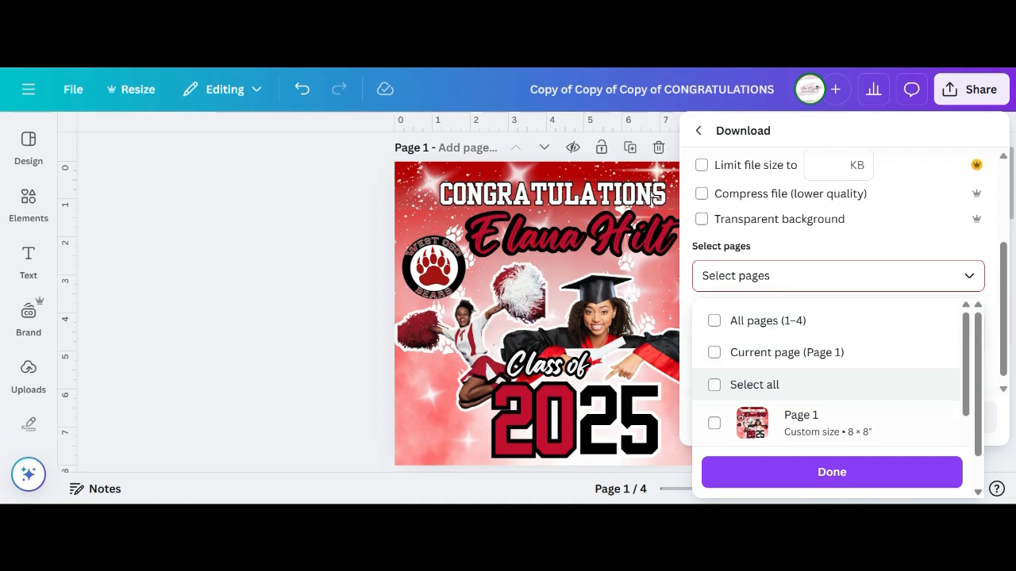
{"action": "left_click", "coordinate": [714, 423]}
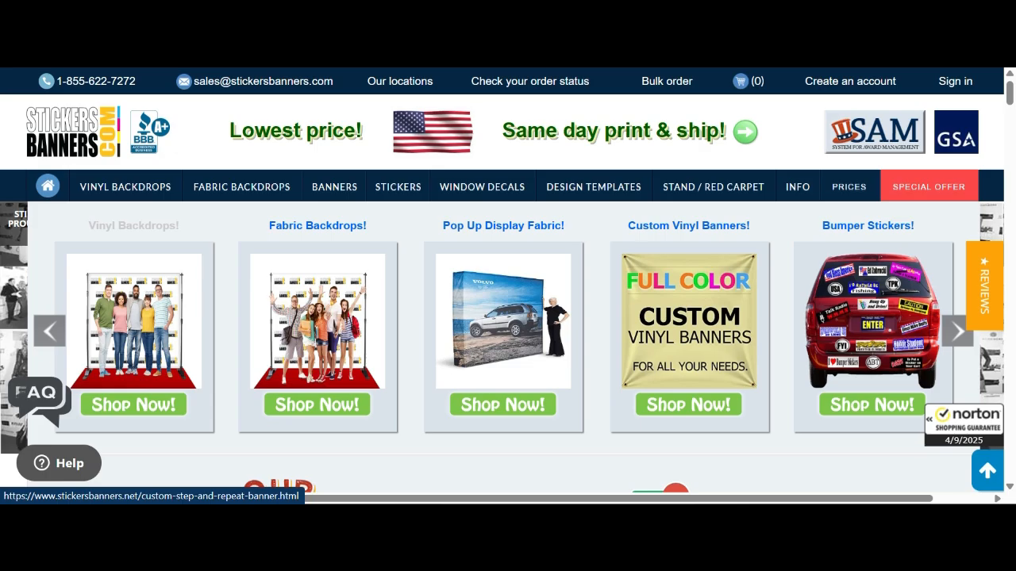
On stickersbanners.com, examine the vinyl Custom Step and Repeat Banner's size, material, finishing, banner stand and red carpet options
{"action": "left_click", "coordinate": [133, 226]}
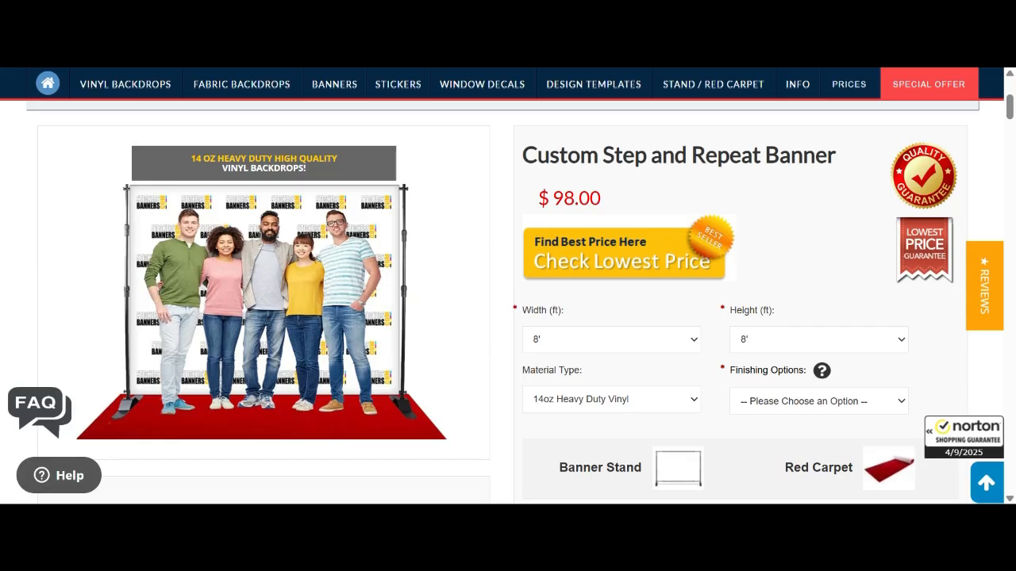
{"action": "left_click", "coordinate": [820, 401]}
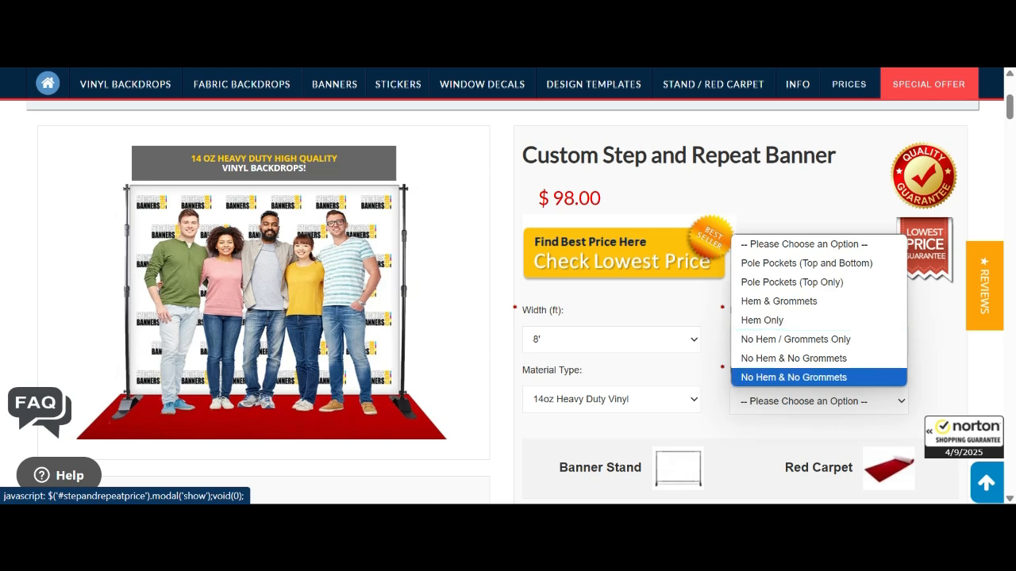
{"action": "scroll", "coordinate": [497, 301], "scroll_direction": "down", "scroll_amount": 1}
{"action": "scroll", "coordinate": [496, 302], "scroll_direction": "down", "scroll_amount": 1}
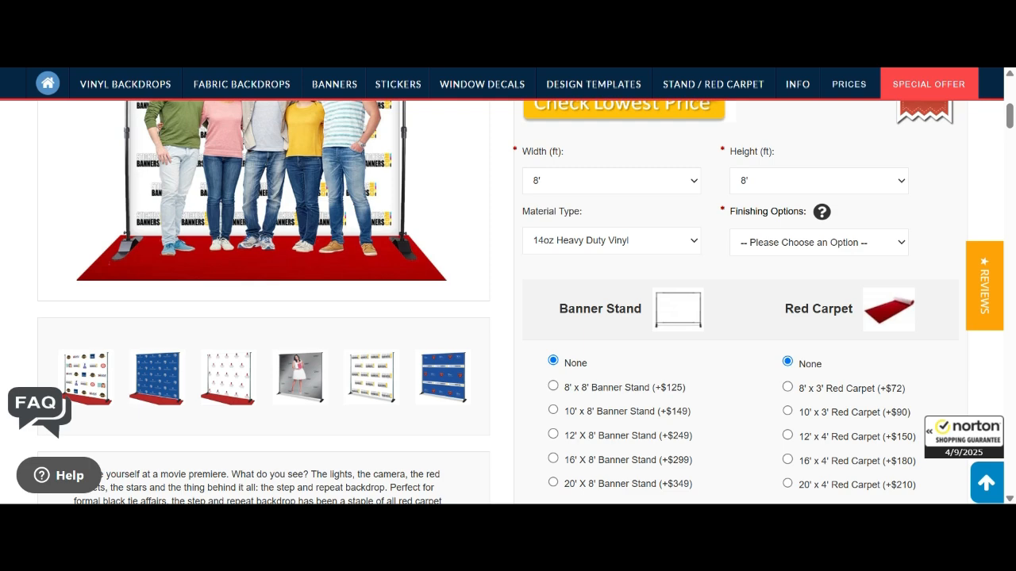
{"action": "scroll", "coordinate": [262, 302], "scroll_direction": "up", "scroll_amount": 2}
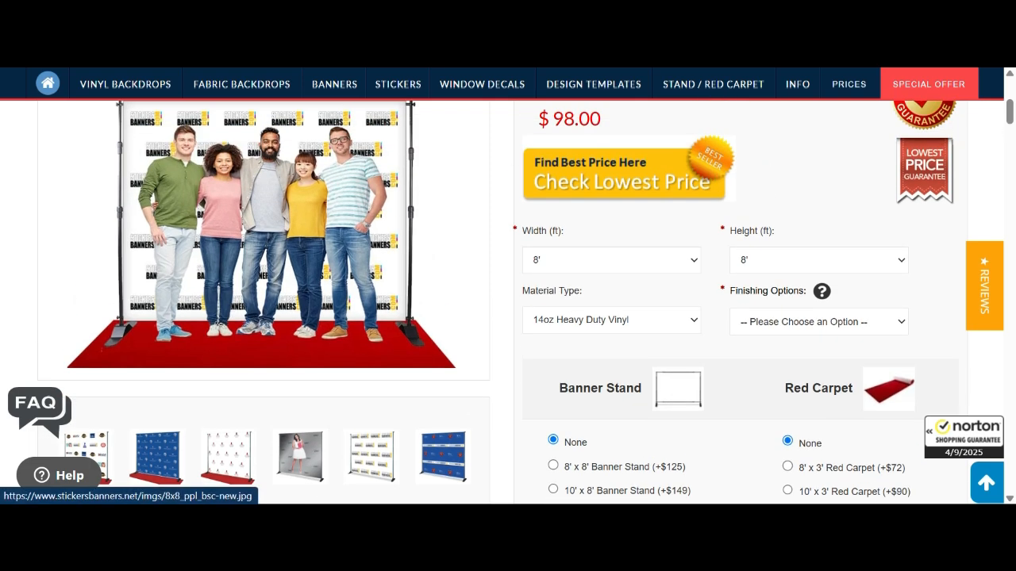
{"action": "scroll", "coordinate": [262, 302], "scroll_direction": "down", "scroll_amount": 2}
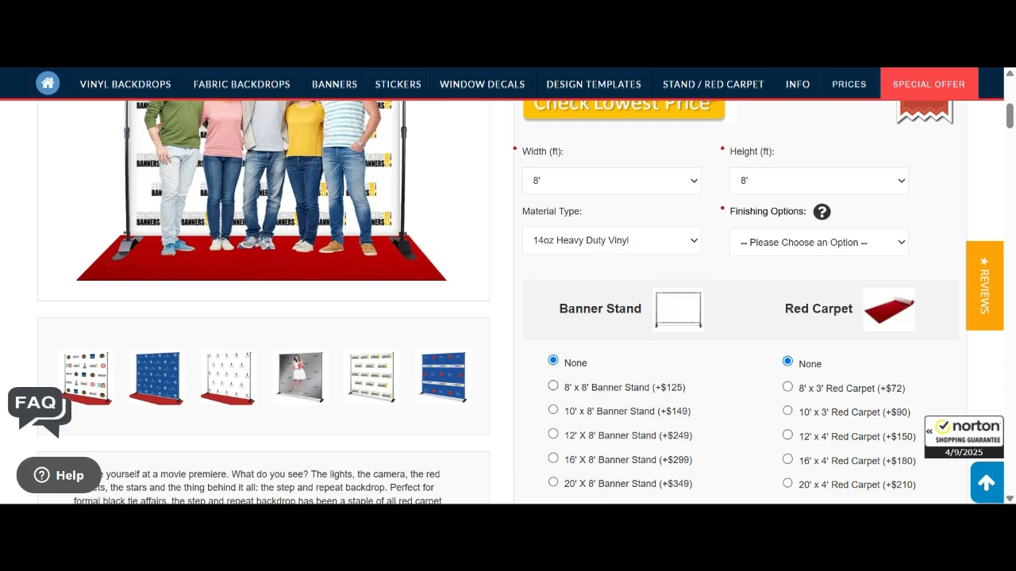
{"action": "scroll", "coordinate": [498, 302], "scroll_direction": "up", "scroll_amount": 1}
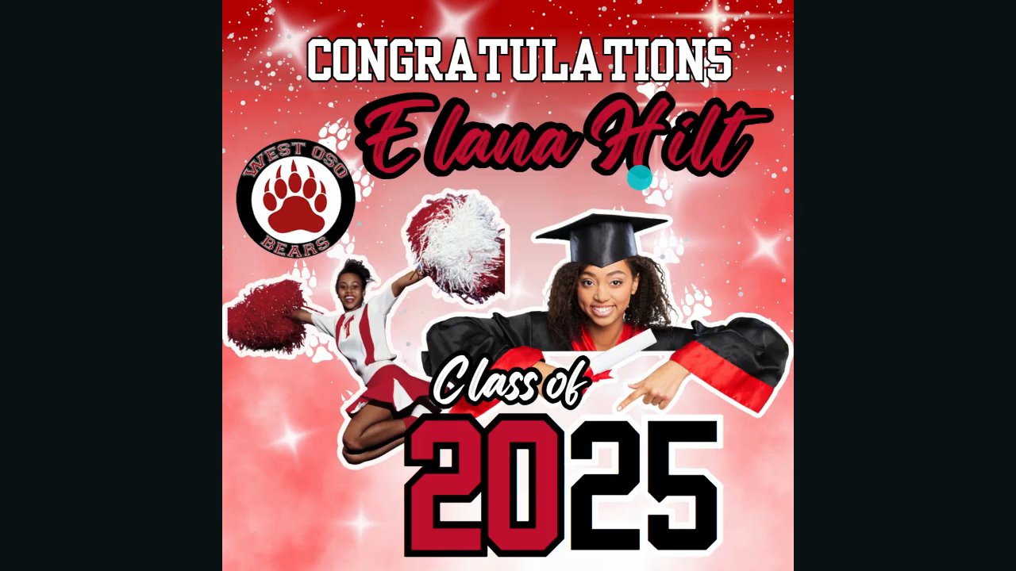